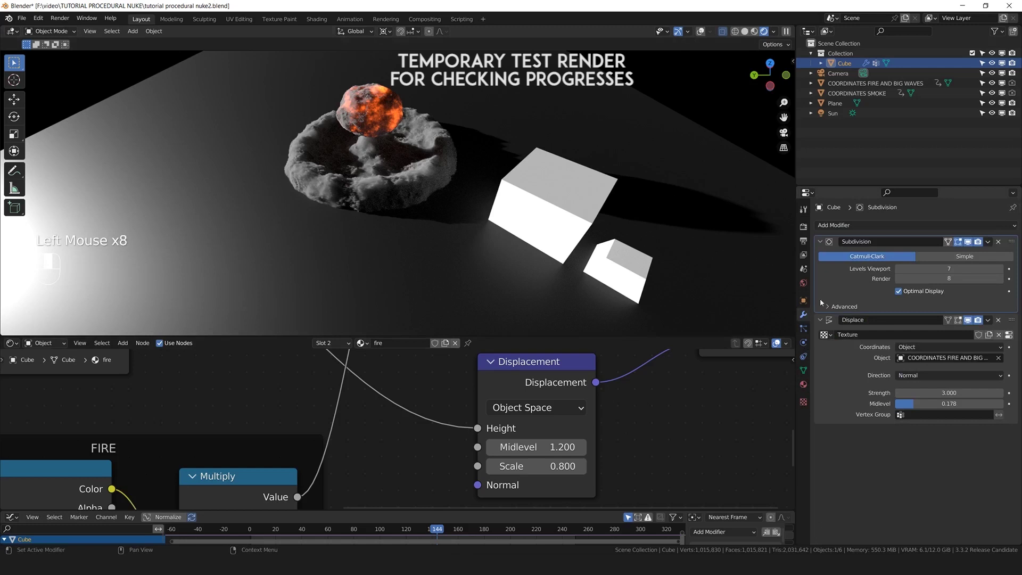
Step: Lower the cube's Subdivision viewport level to 4 and enlarge the animation curve editor
click(898, 269)
click(898, 270)
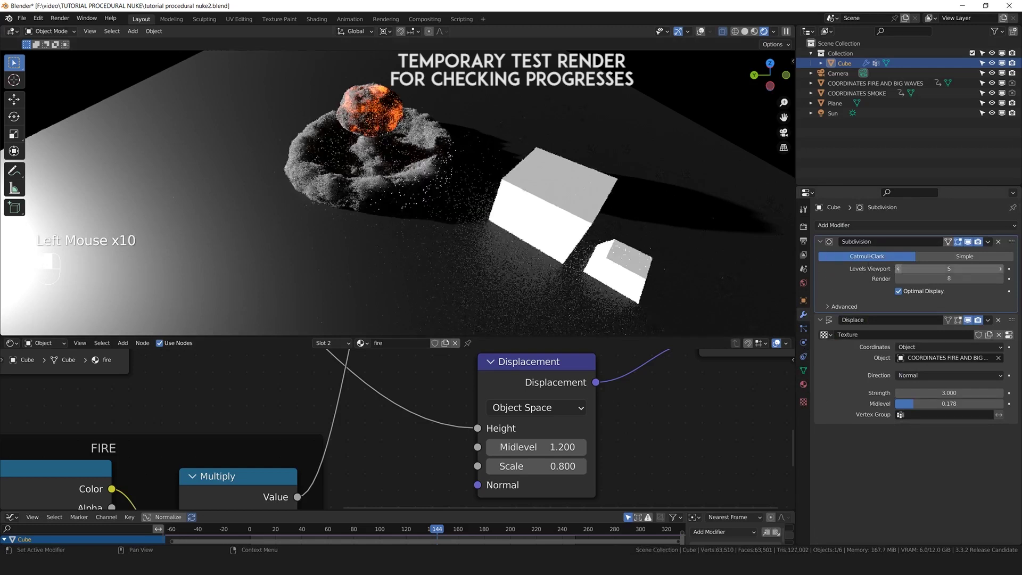
click(898, 270)
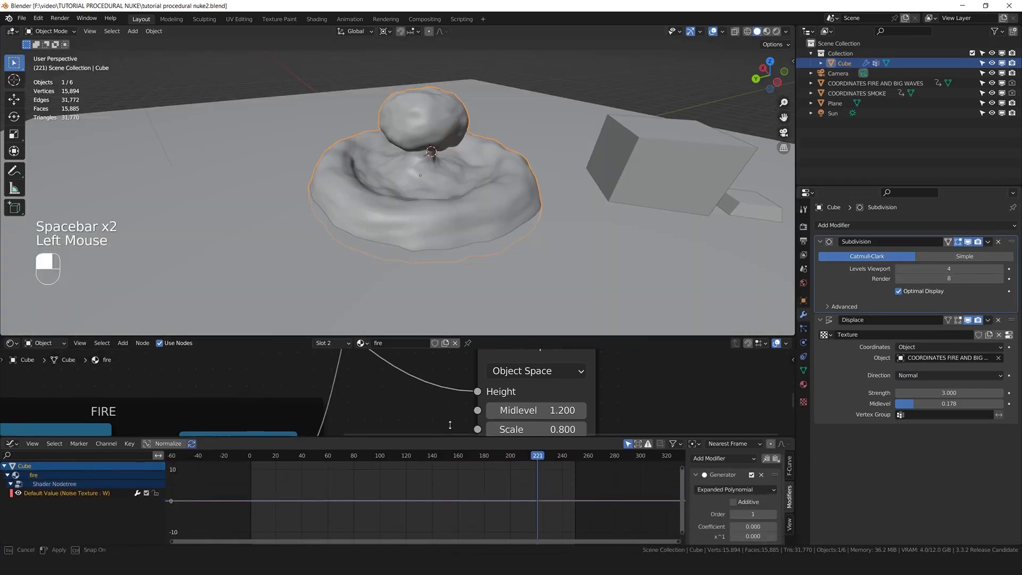
drag(436, 430, 436, 397)
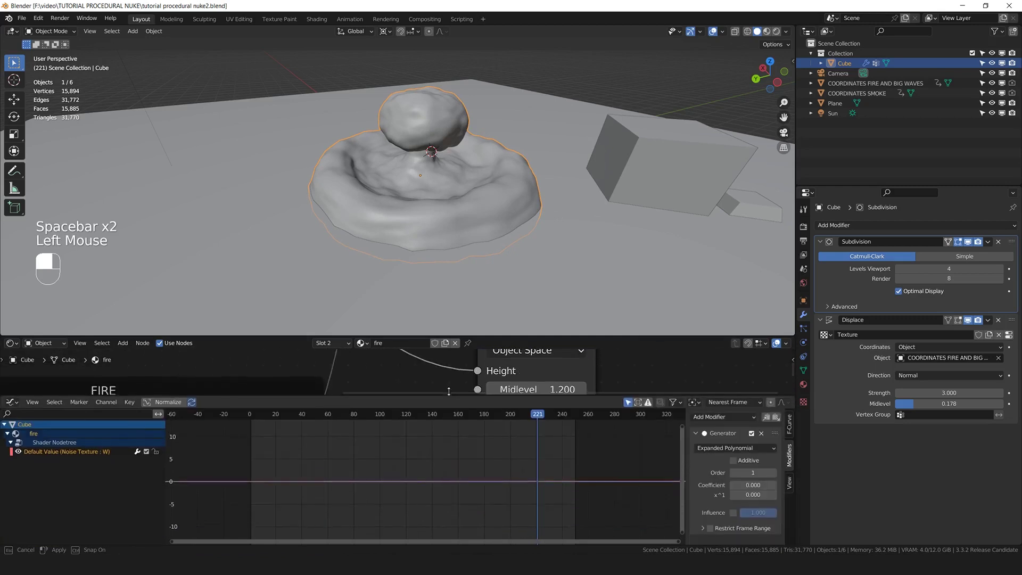
scroll(316, 442, down, 1)
Step: Set the cube's Subdivision viewport level to 6 and play the animation to check playback speed
key(space)
click(898, 270)
click(899, 269)
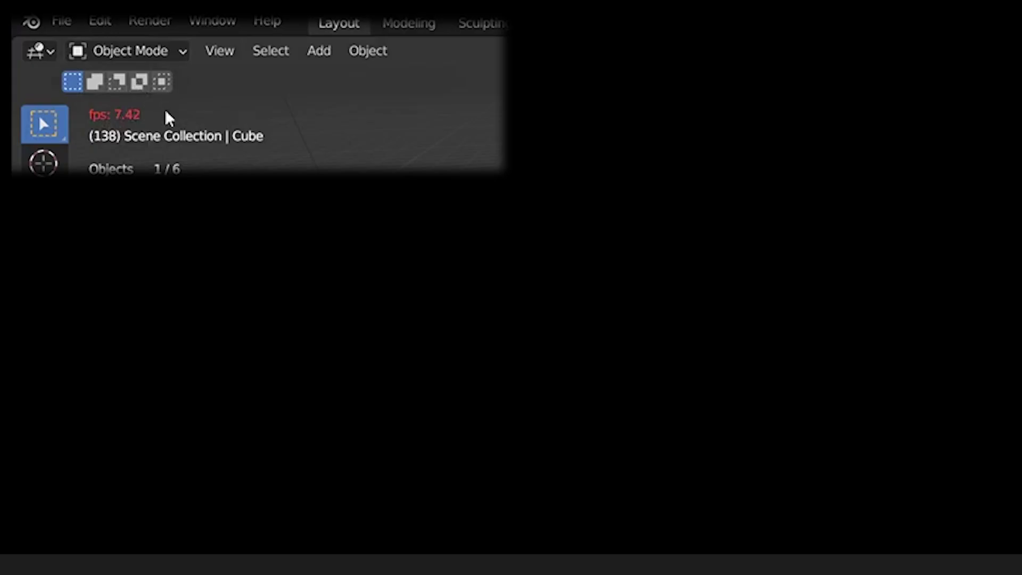
key(space)
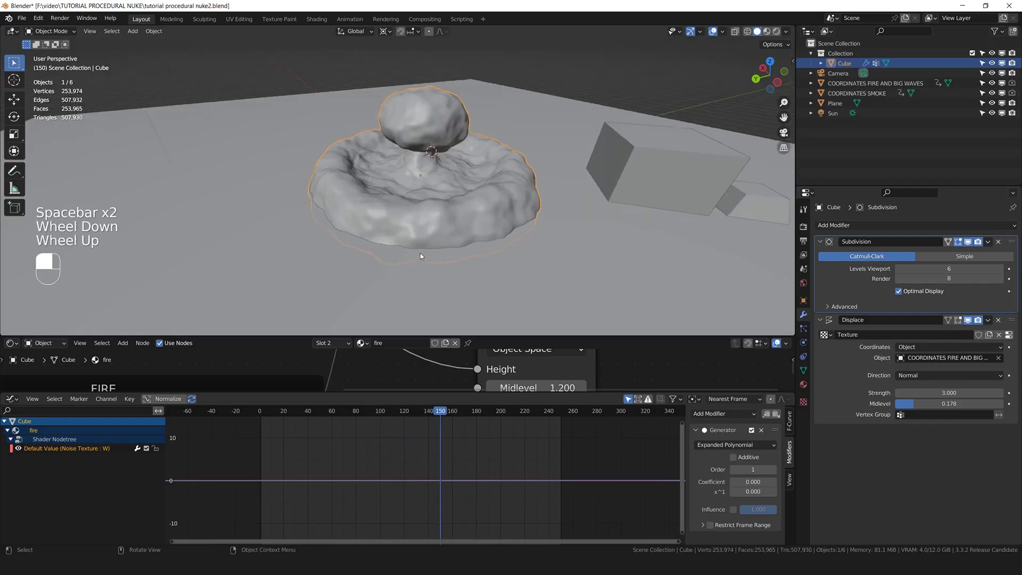
middle_drag(421, 256, 459, 229)
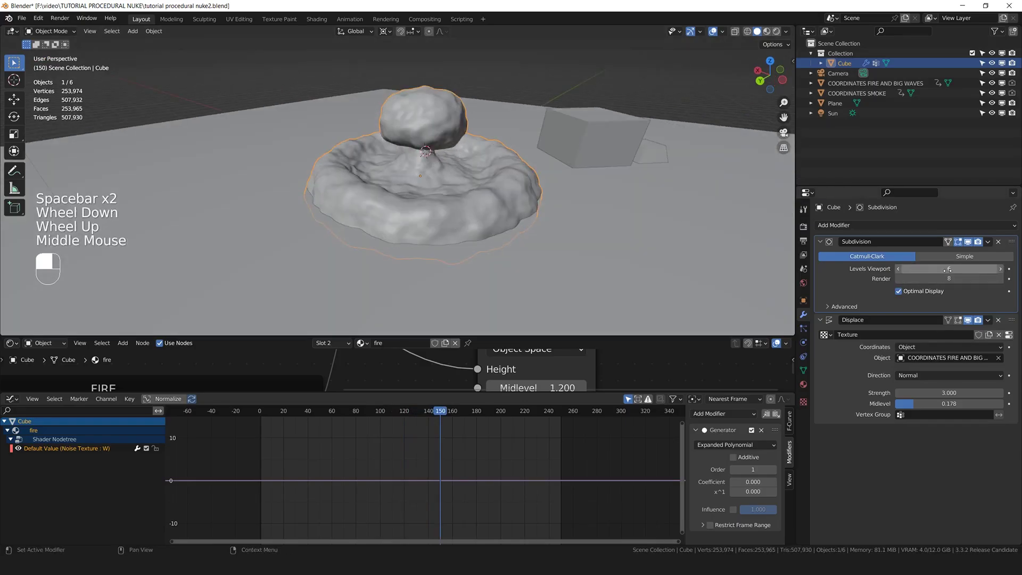
Step: Enable Simplify in the render settings and set its render Max Subdivision to 9
click(803, 228)
scroll(837, 353, down, 13)
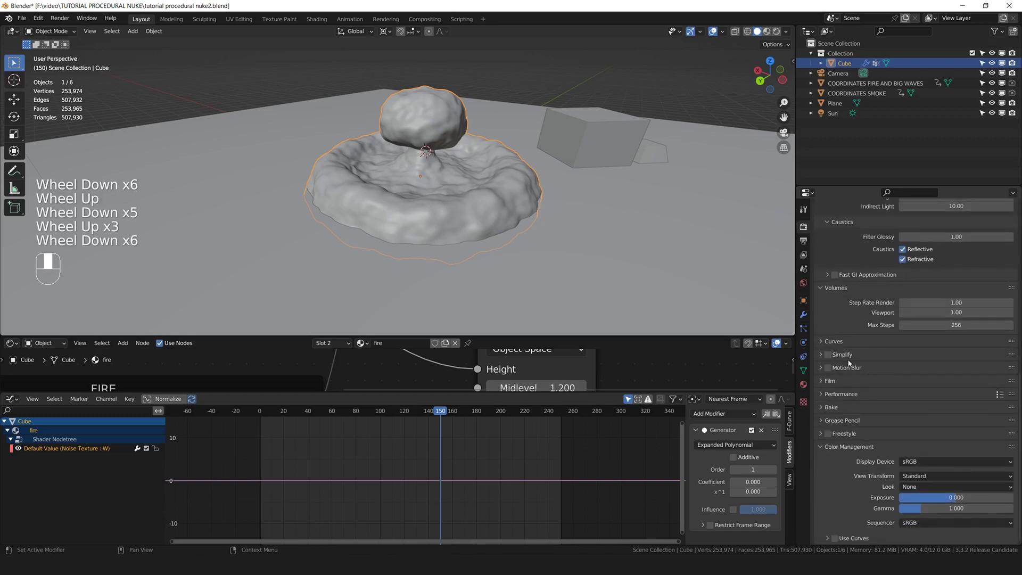
click(827, 354)
click(821, 355)
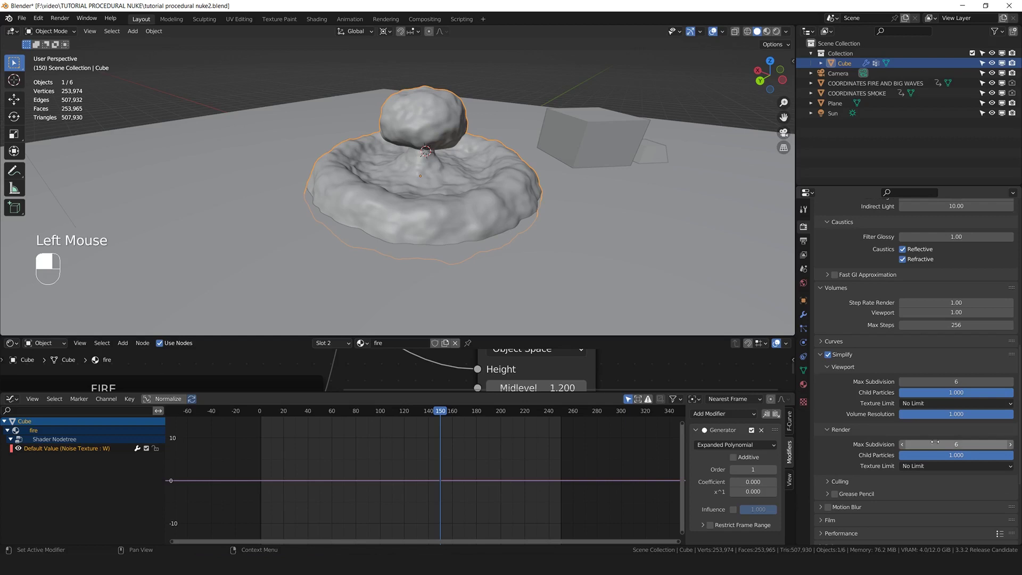
click(934, 442)
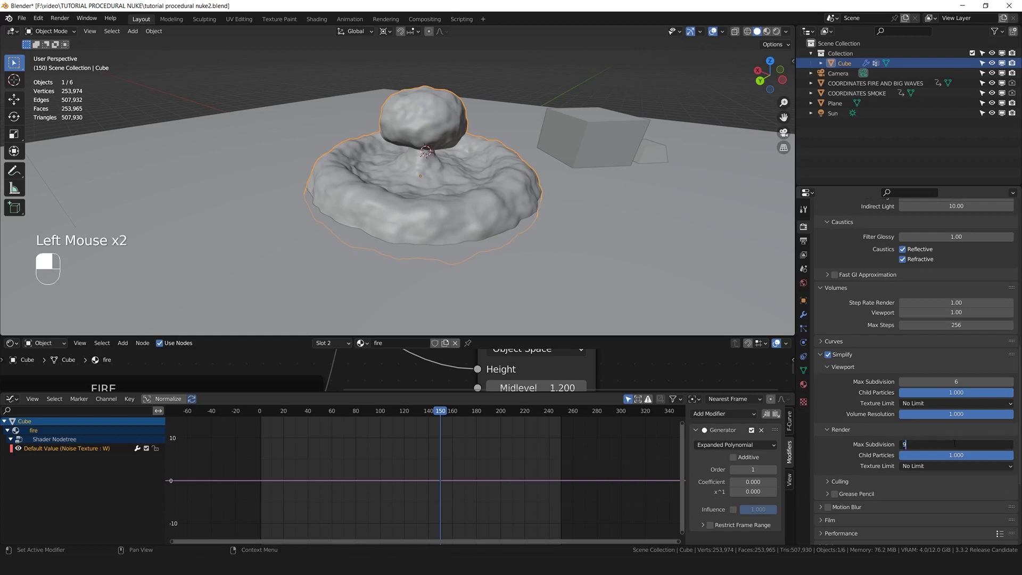
key(Return)
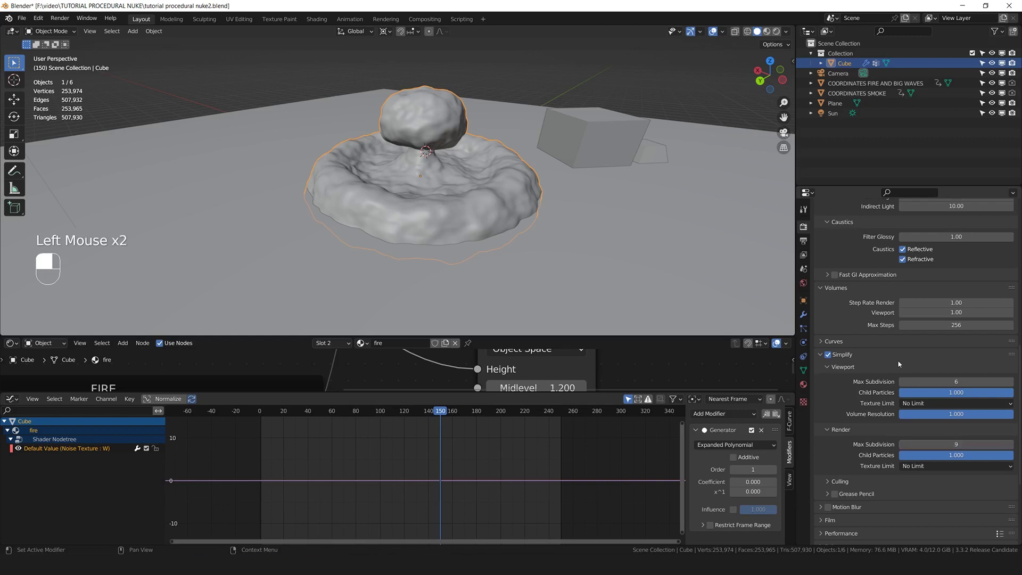
Step: Set the Simplify viewport Max Subdivision to 4 and play the animation to check playback speed
click(903, 383)
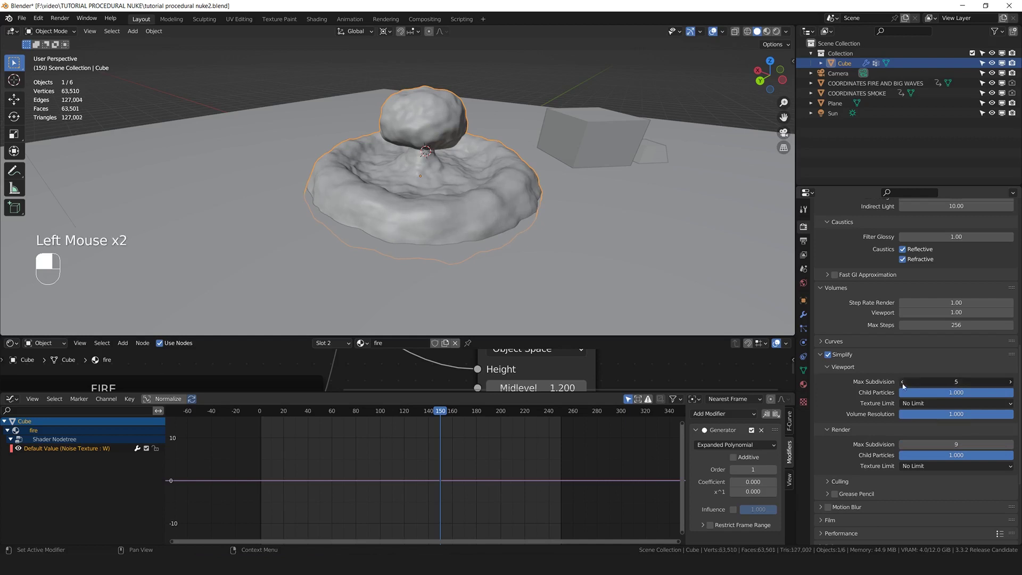
click(904, 382)
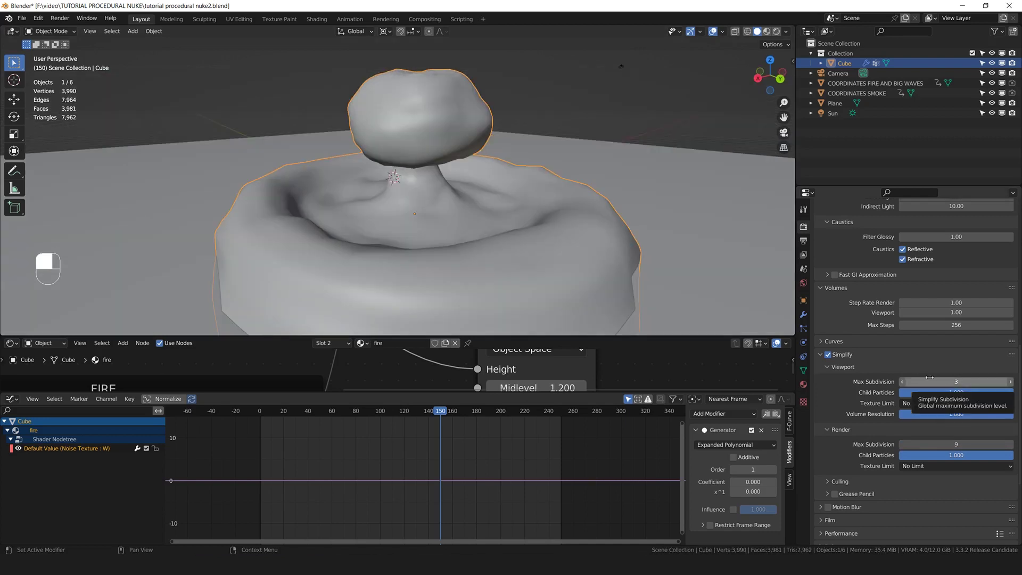
middle_drag(479, 237, 497, 171)
scroll(486, 235, down, 2)
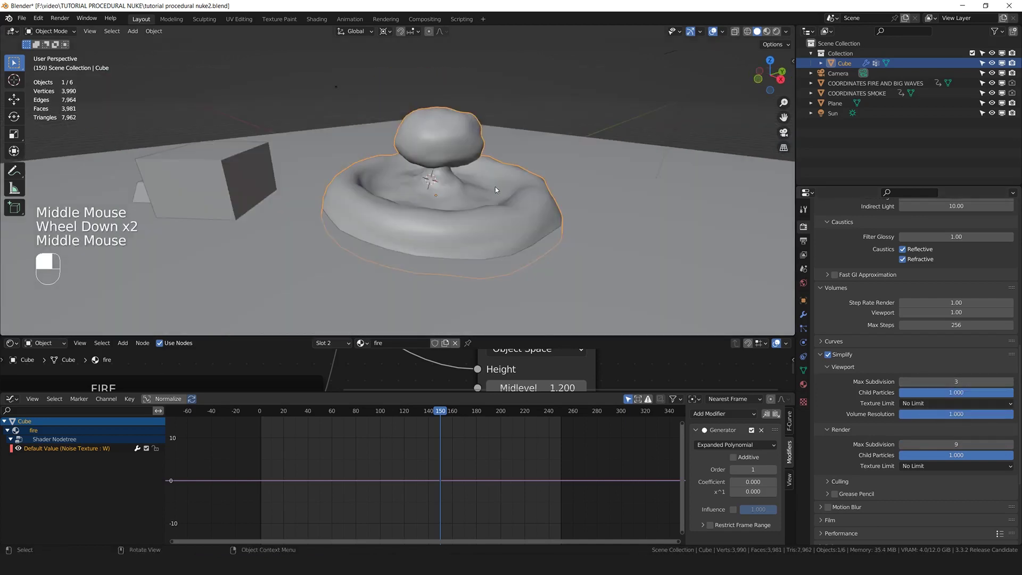
scroll(448, 174, down, 2)
middle_drag(612, 258, 404, 176)
key(space)
key(space)
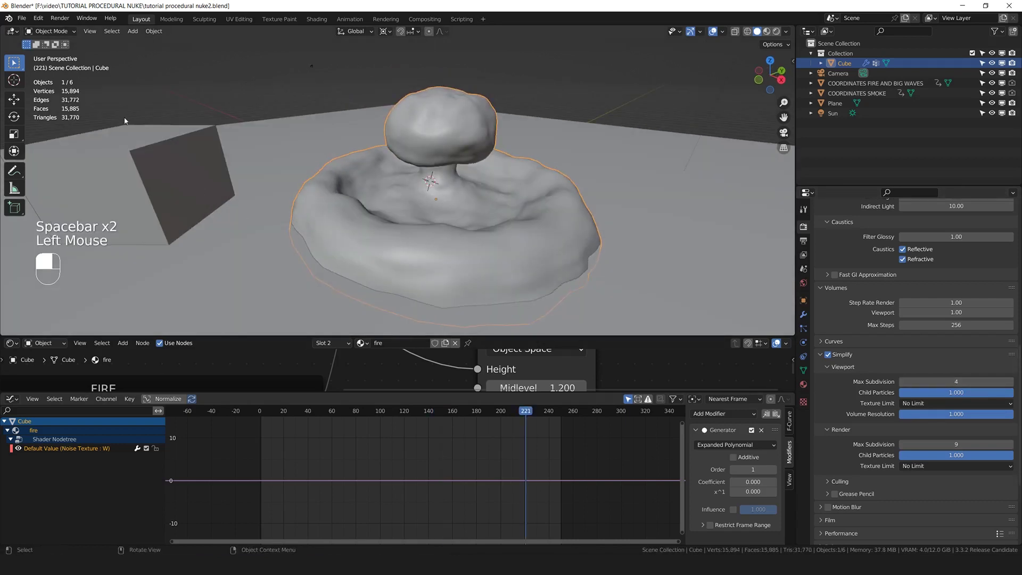
key(space)
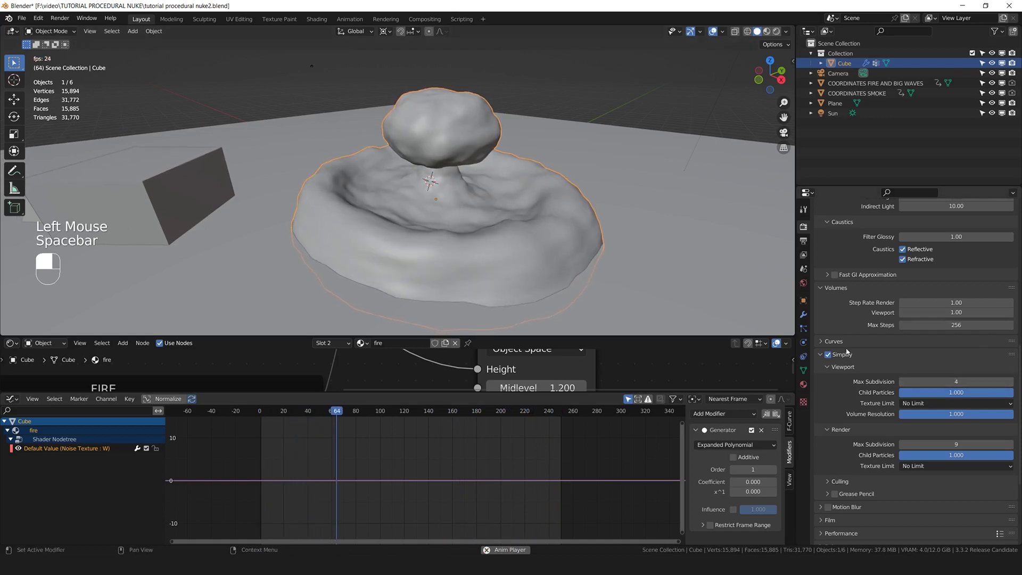
key(space)
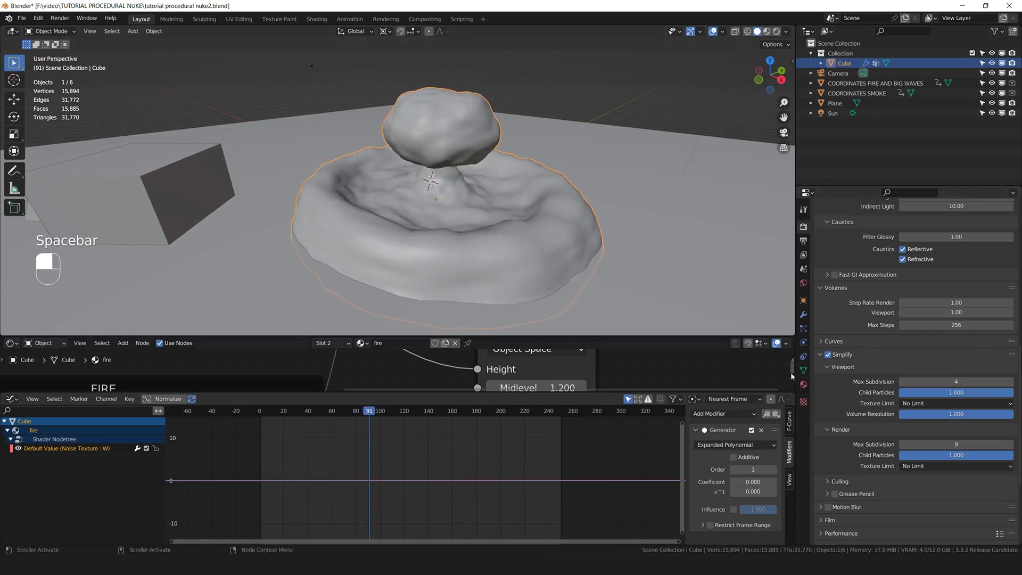
Step: Add a Basis shape key and a second one named ground expansion to the cube, with its value at 1.000
click(804, 370)
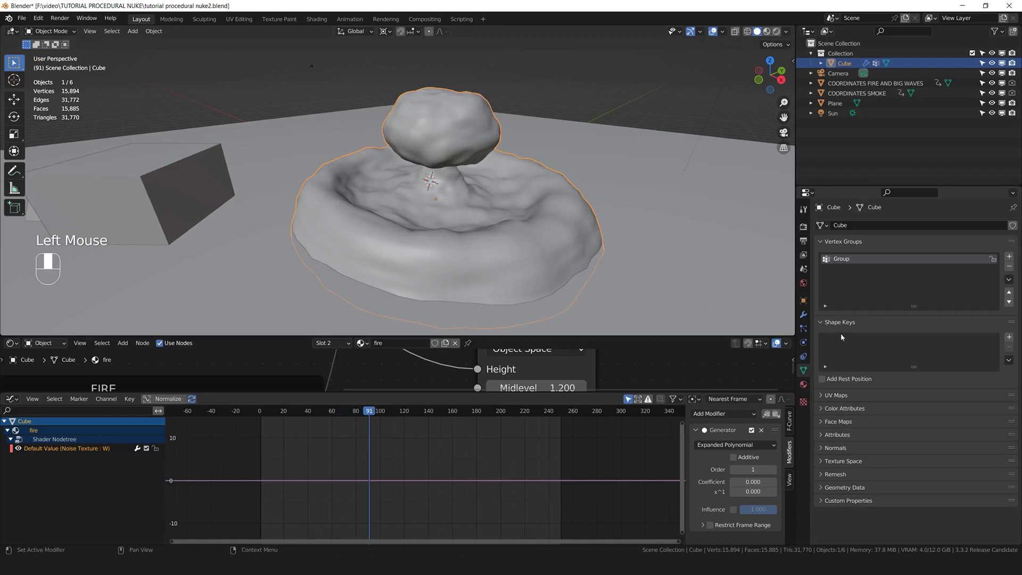
click(1009, 338)
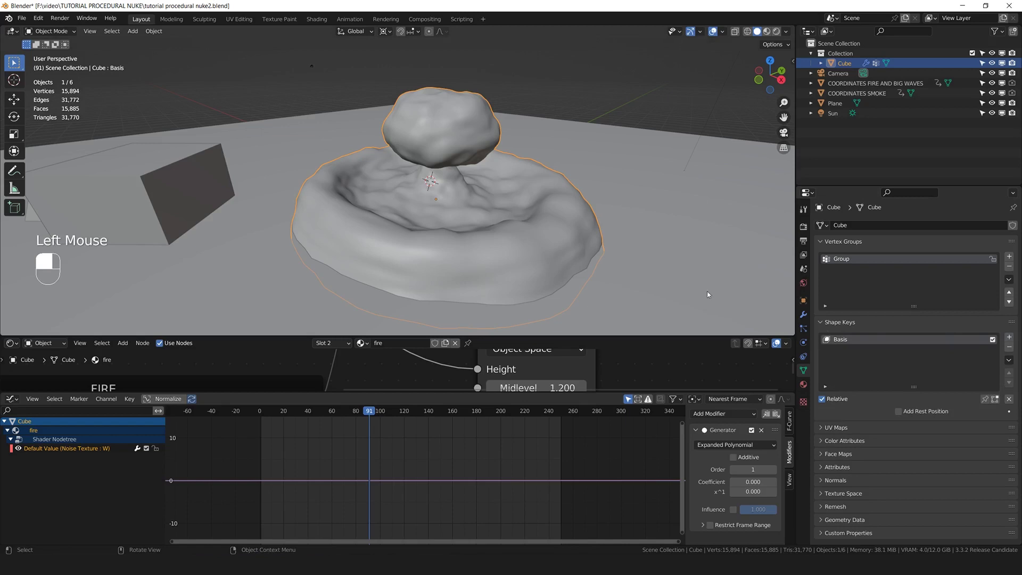
click(1009, 338)
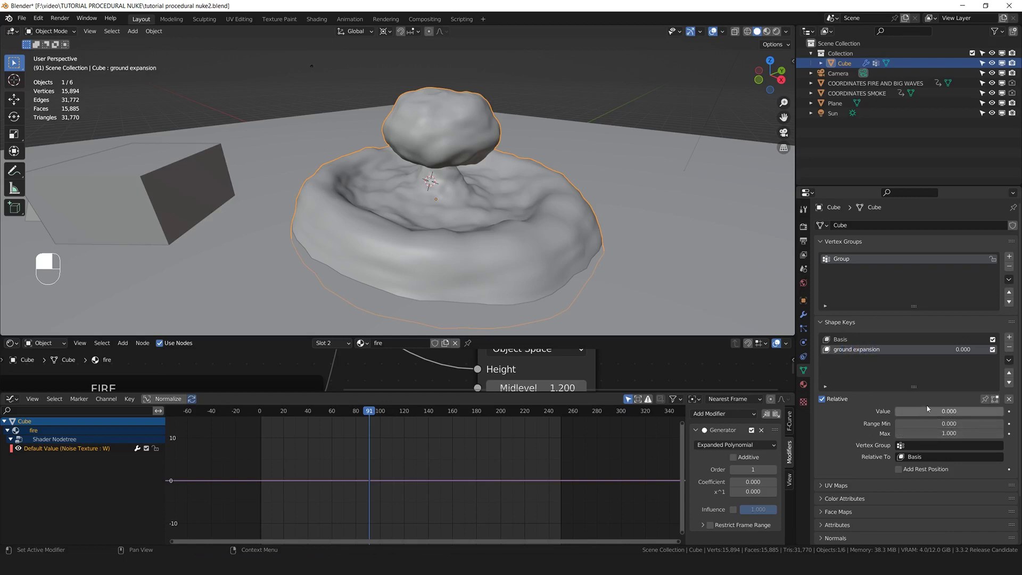
drag(976, 411, 1000, 410)
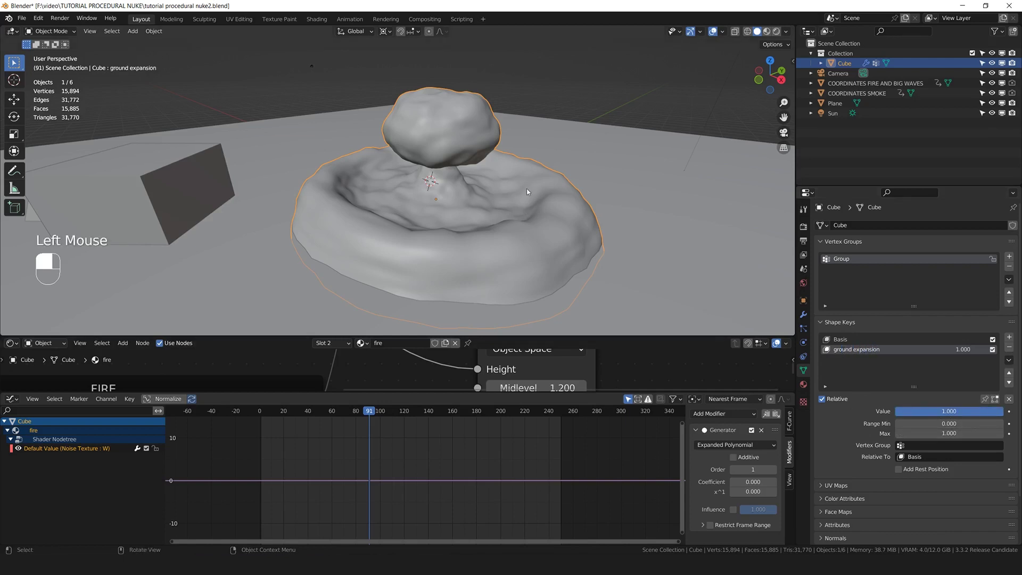
Step: Switch repeatedly between edit mode and object mode to compare how the cube's displacement is displayed
key(Tab)
scroll(458, 213, down, 2)
shift+middle_drag(458, 213, 416, 181)
scroll(416, 181, up, 2)
key(Tab)
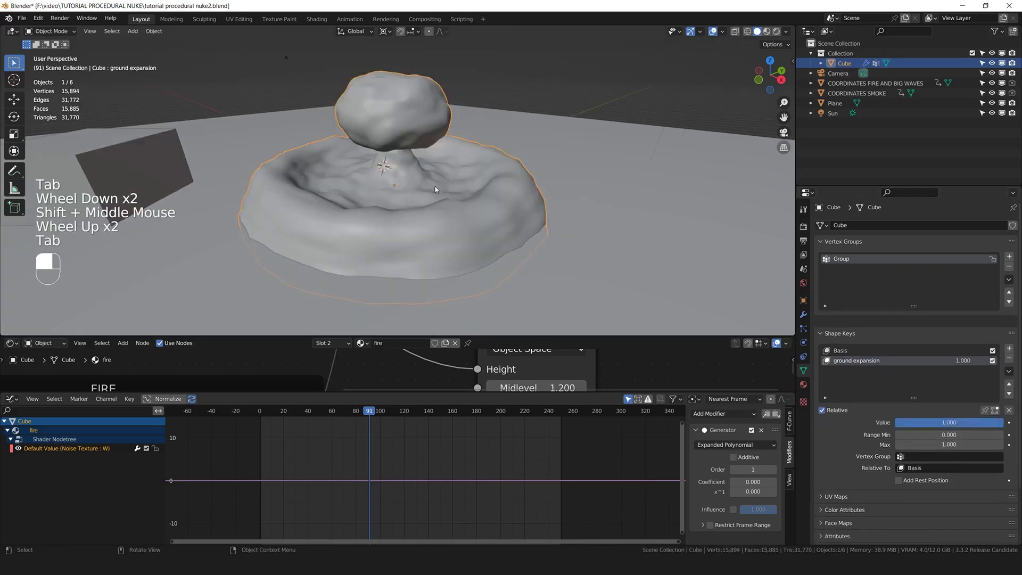
key(Tab)
scroll(415, 177, up, 1)
key(Tab)
key(Tab)
key(Tab)
key(Tab)
key(Tab)
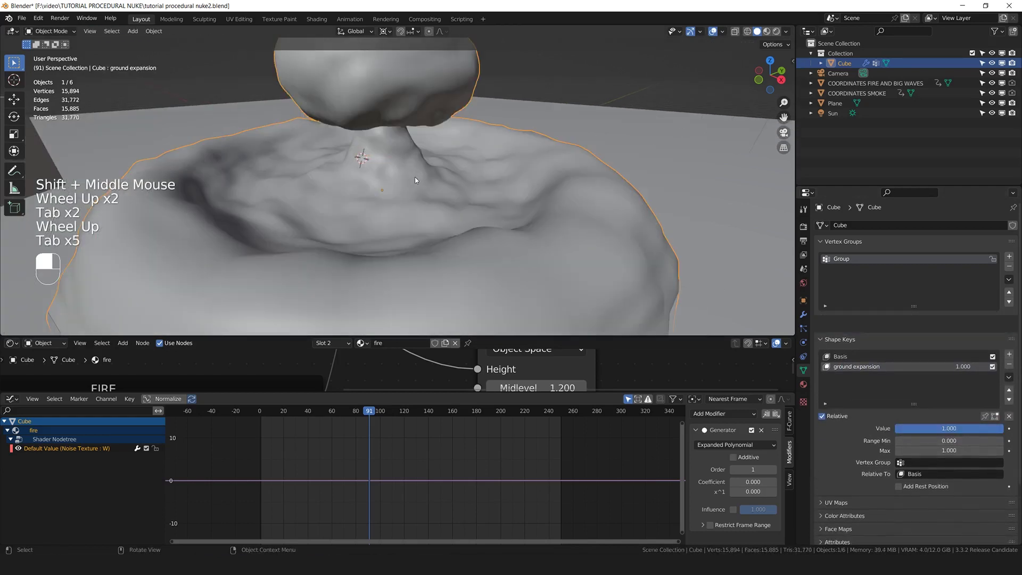
Step: Enable the Displace modifier's display in edit mode and check the displaced mesh while editing
click(803, 315)
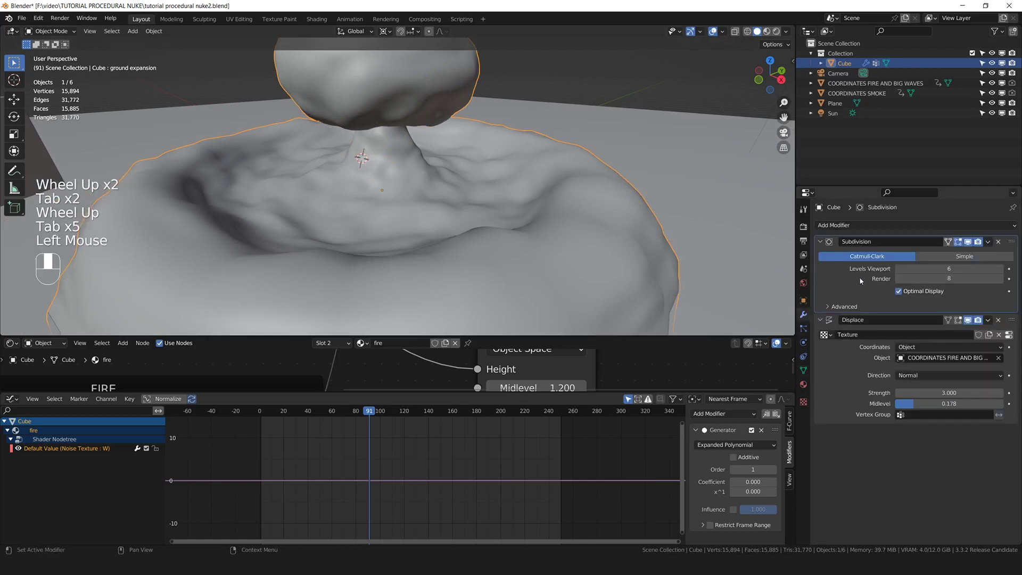
click(959, 320)
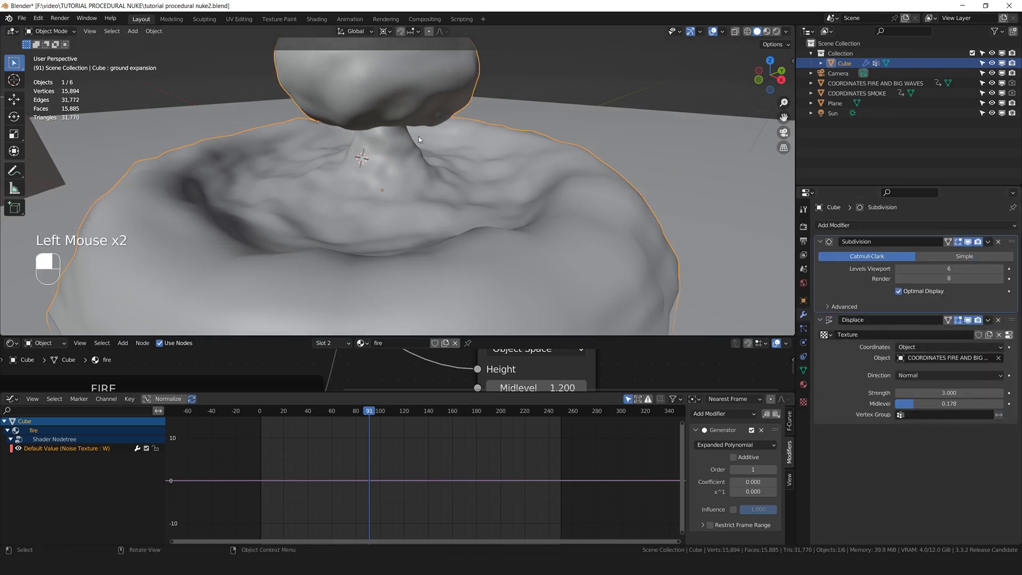
scroll(473, 180, down, 1)
key(Tab)
key(Tab)
key(Tab)
key(Tab)
key(Tab)
key(Tab)
key(Tab)
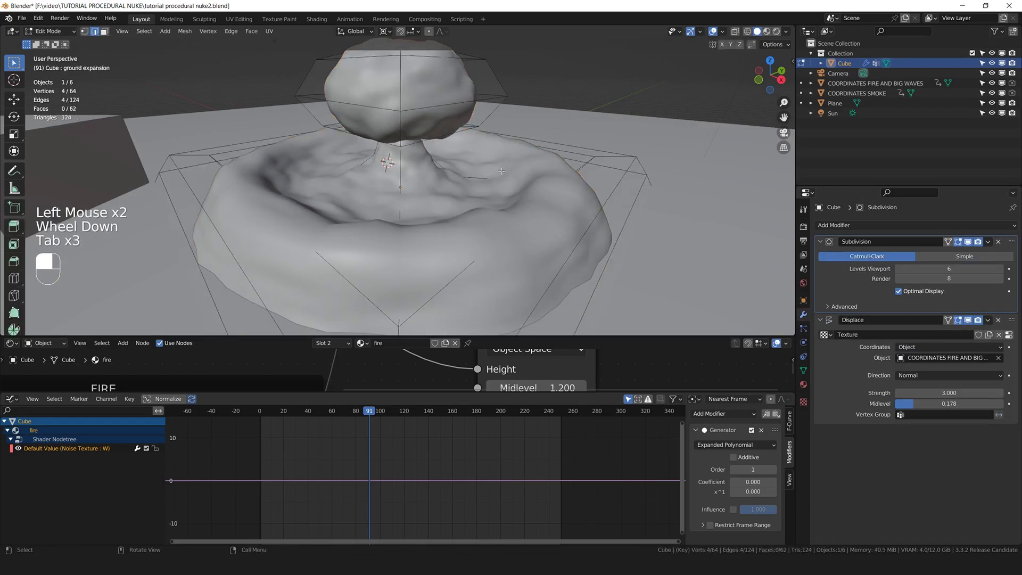
scroll(778, 308, down, 2)
Step: Make the ground expansion shape key active, select the face loop around the base in face mode, and grow the selection
click(803, 371)
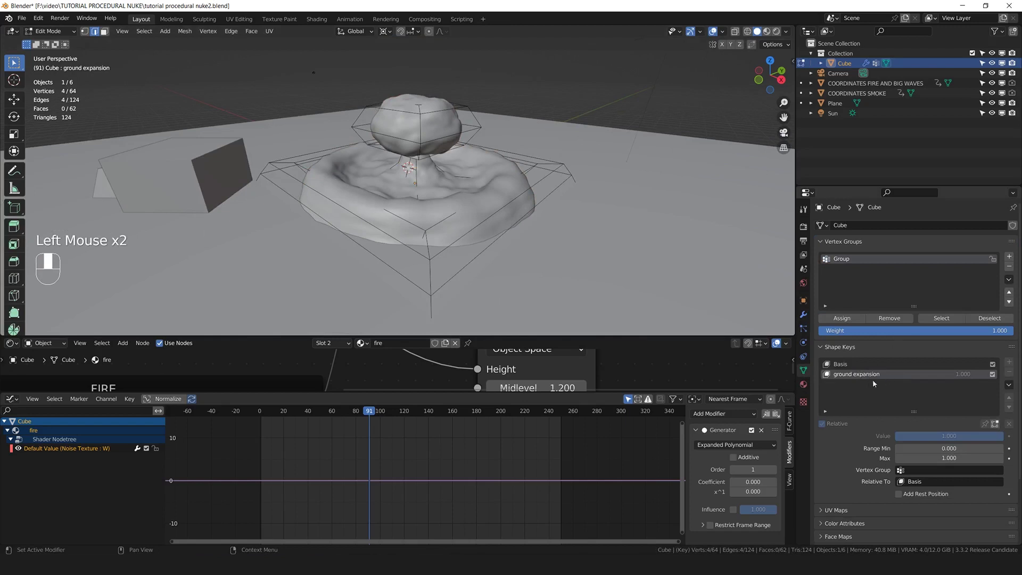
click(852, 365)
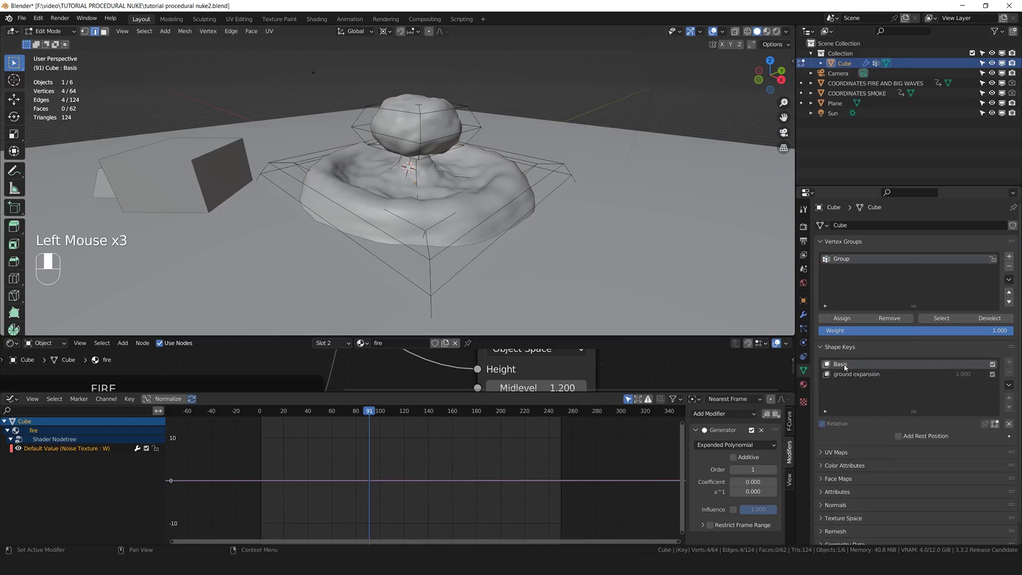
click(852, 374)
key(3)
alt+click(455, 280)
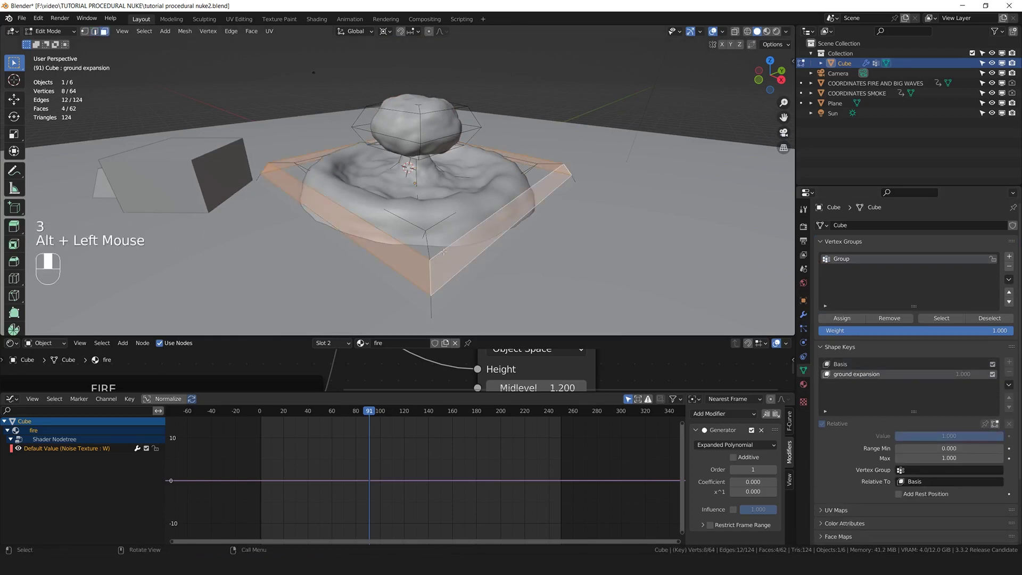
scroll(444, 252, down, 1)
shift+middle_drag(444, 252, 415, 243)
scroll(415, 243, down, 1)
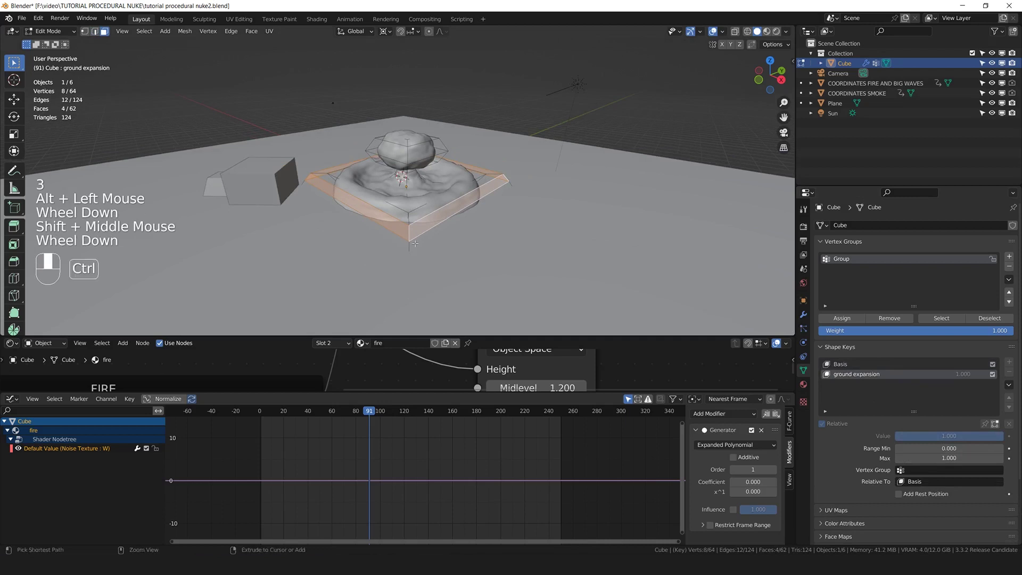
key(ctrl+KP_Add)
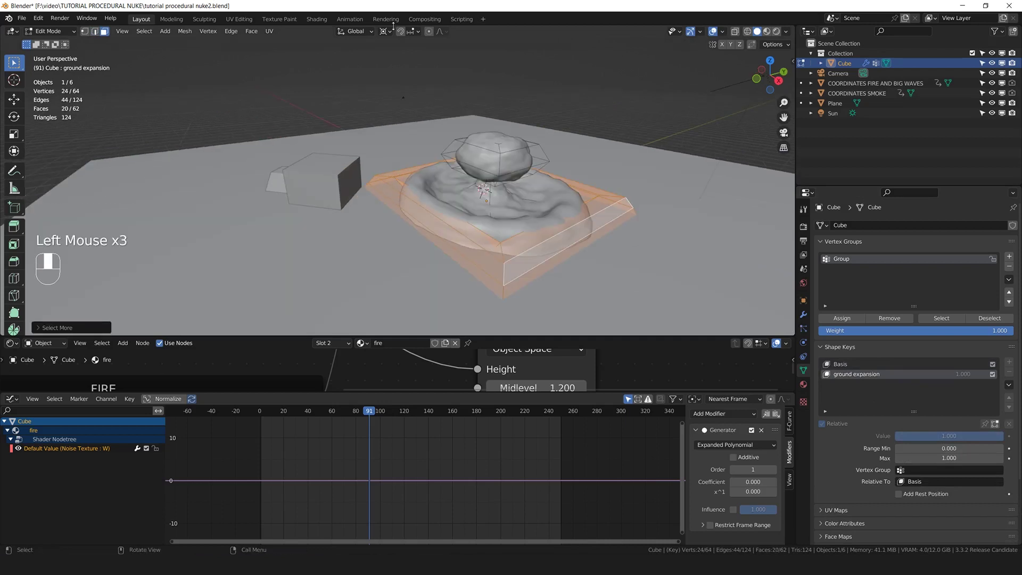
Step: Scale the selected base faces outward horizontally, locking global Z, using proportional editing with Smooth falloff
click(446, 31)
key(s)
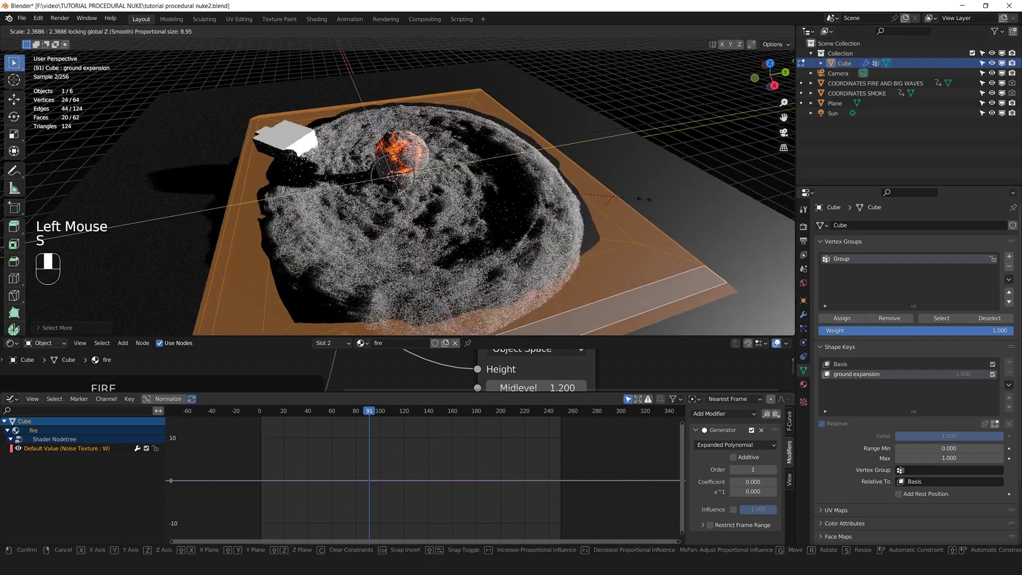
scroll(731, 207, down, 16)
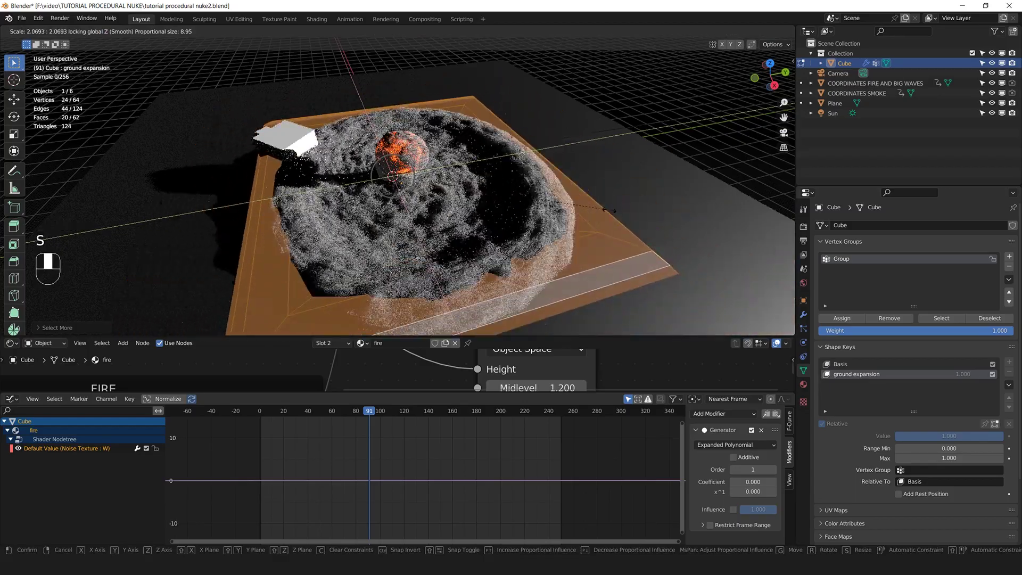
scroll(687, 231, down, 11)
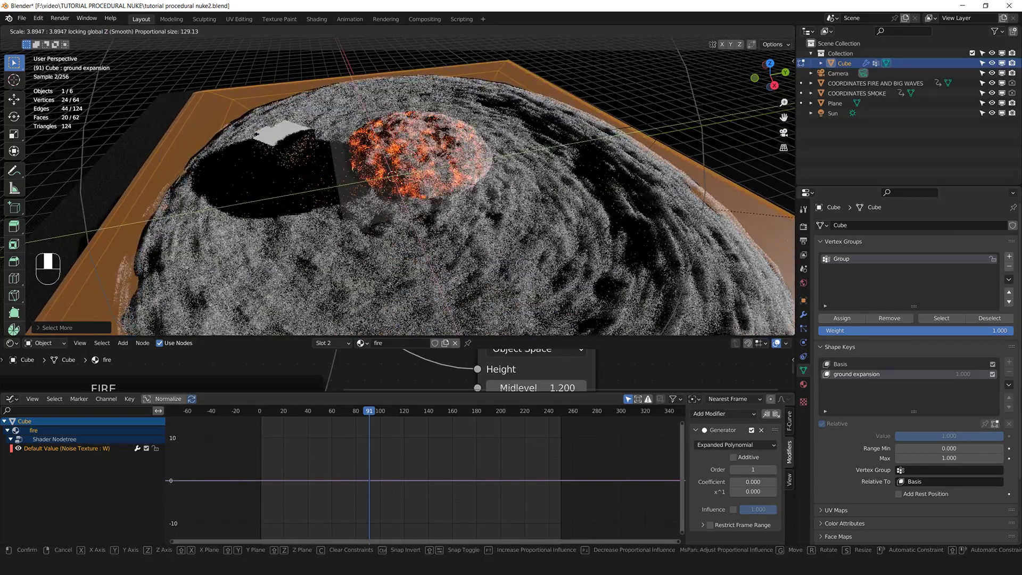
scroll(687, 231, up, 9)
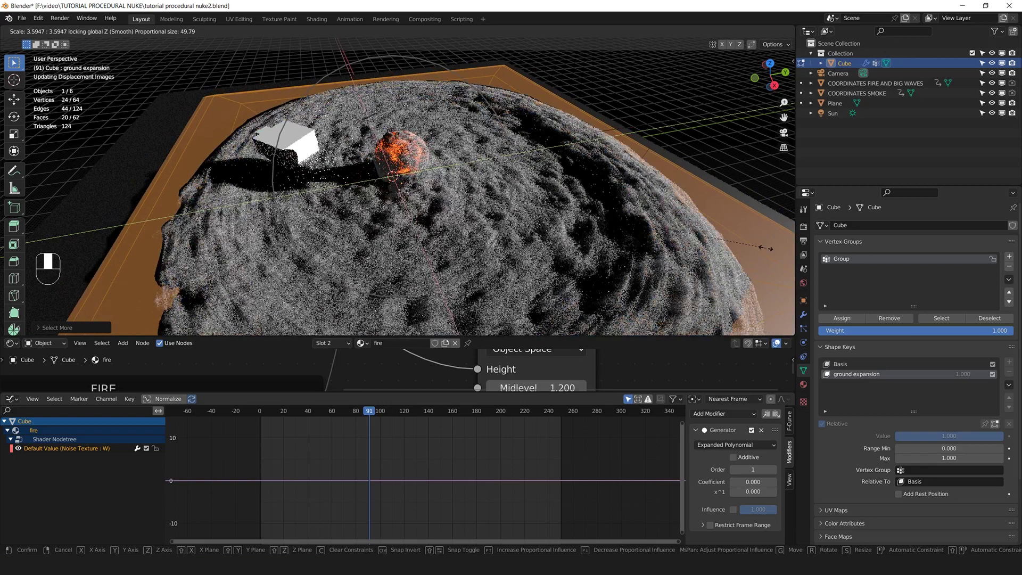
scroll(698, 245, up, 3)
scroll(708, 261, down, 2)
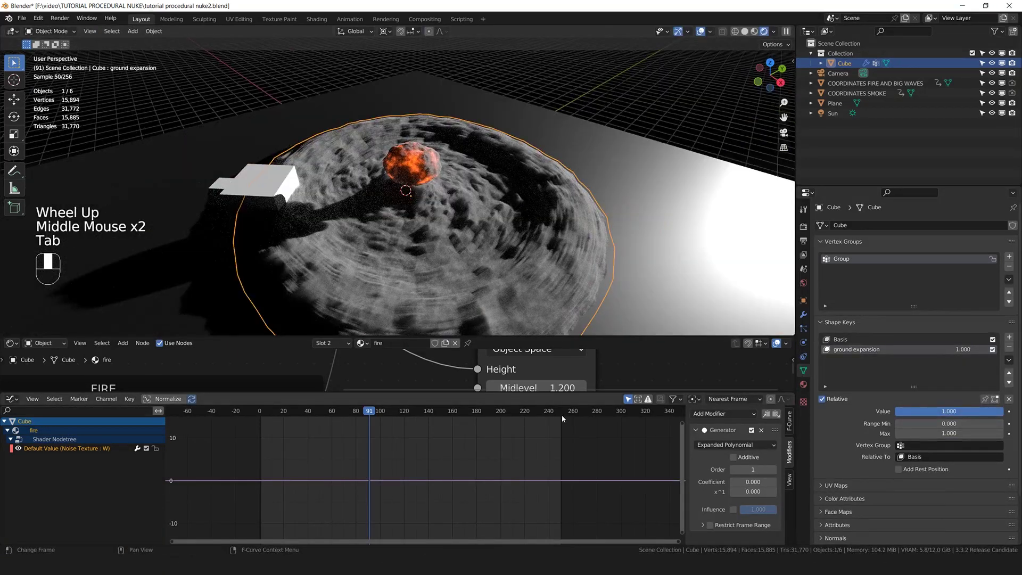
Step: Keyframe the ground expansion shape key at 1.000 on frame 250 and set its value to 0.000 at frame 0
key(shift+Right)
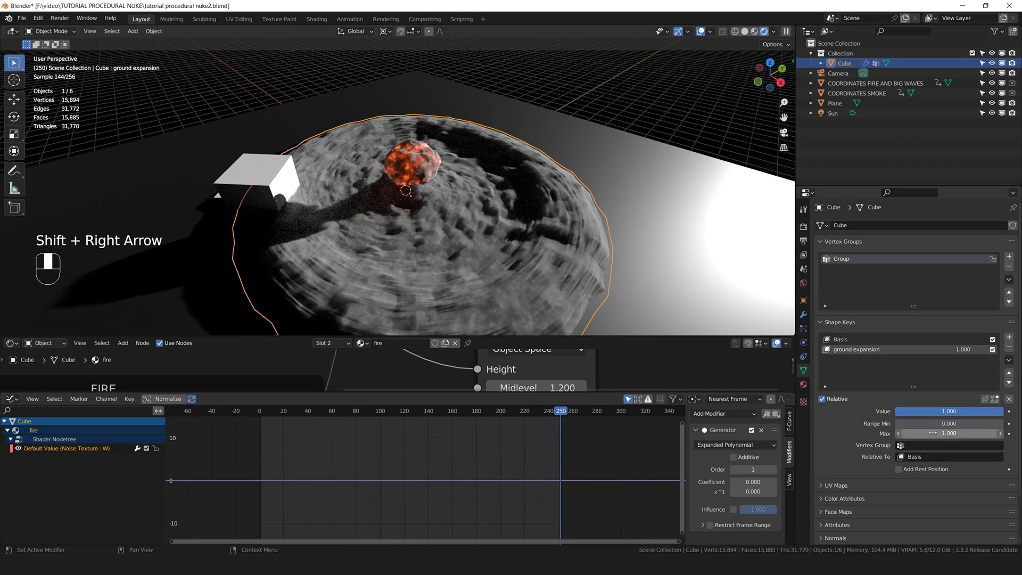
key(i)
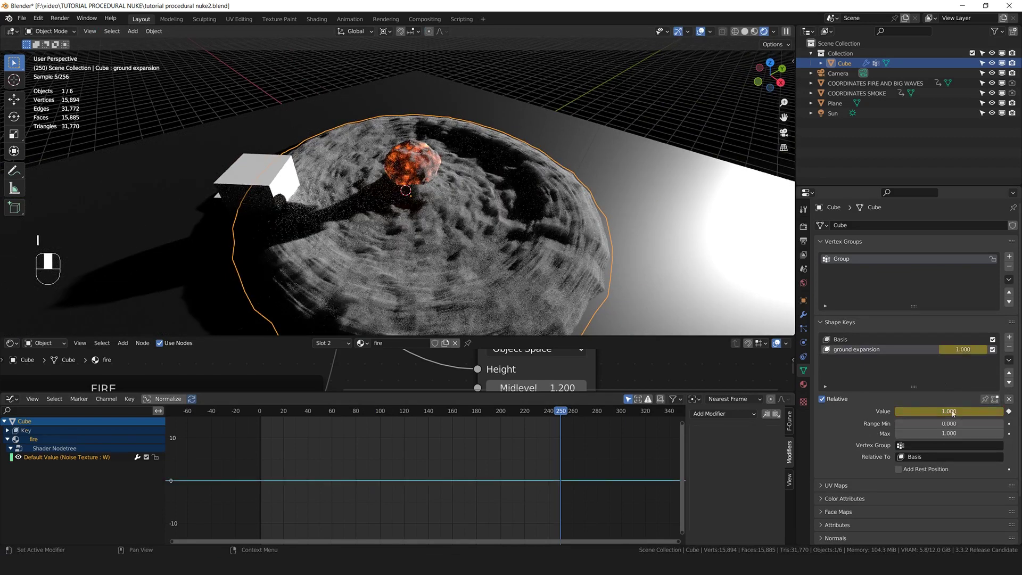
click(258, 412)
drag(998, 411, 895, 411)
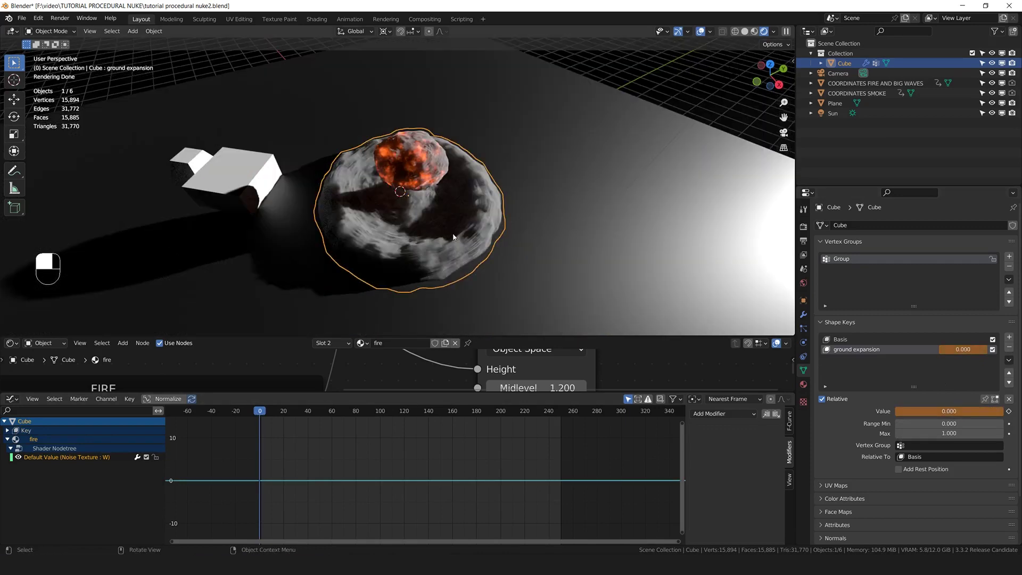
middle_drag(456, 228, 426, 218)
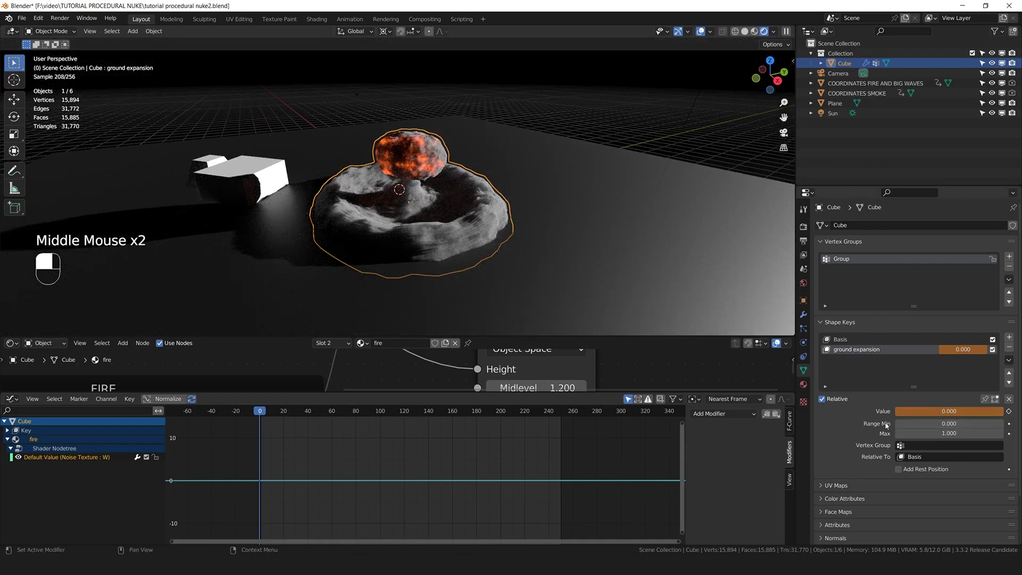
Step: Set the shape key's minimum range to -1 and keyframe its value at -0.431 on frame 0
click(862, 423)
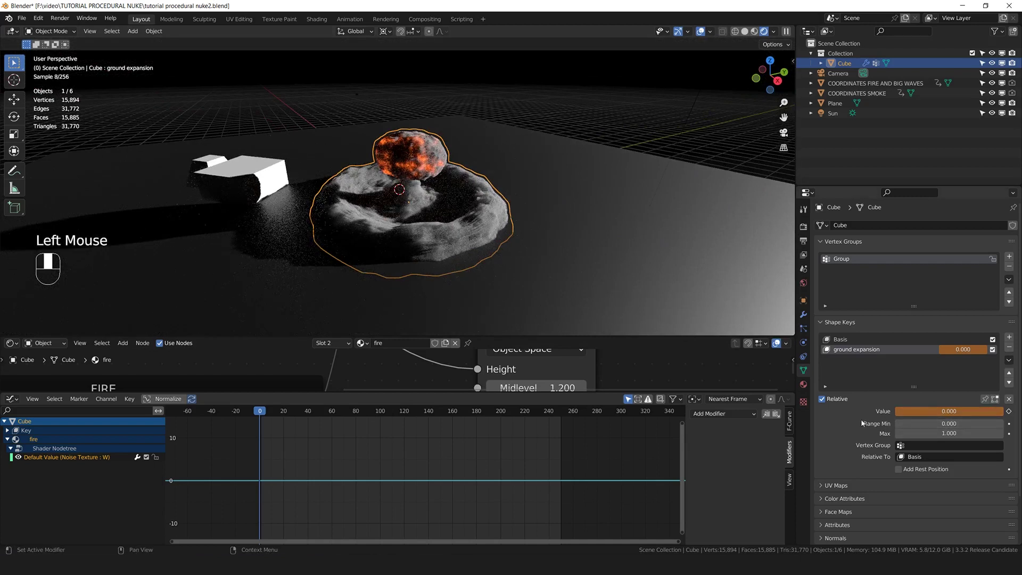
double_click(954, 424)
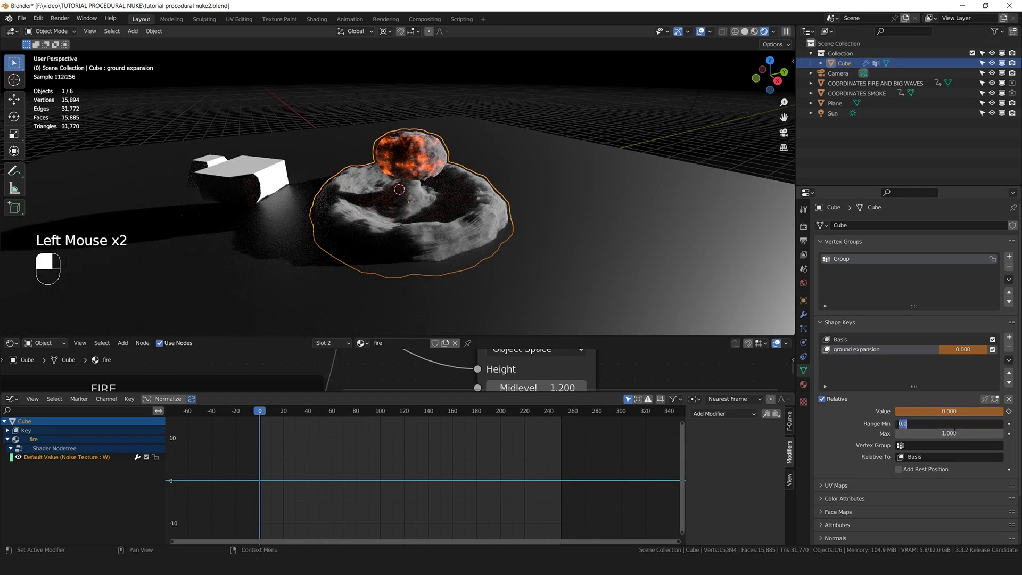
text(-1)
key(Return)
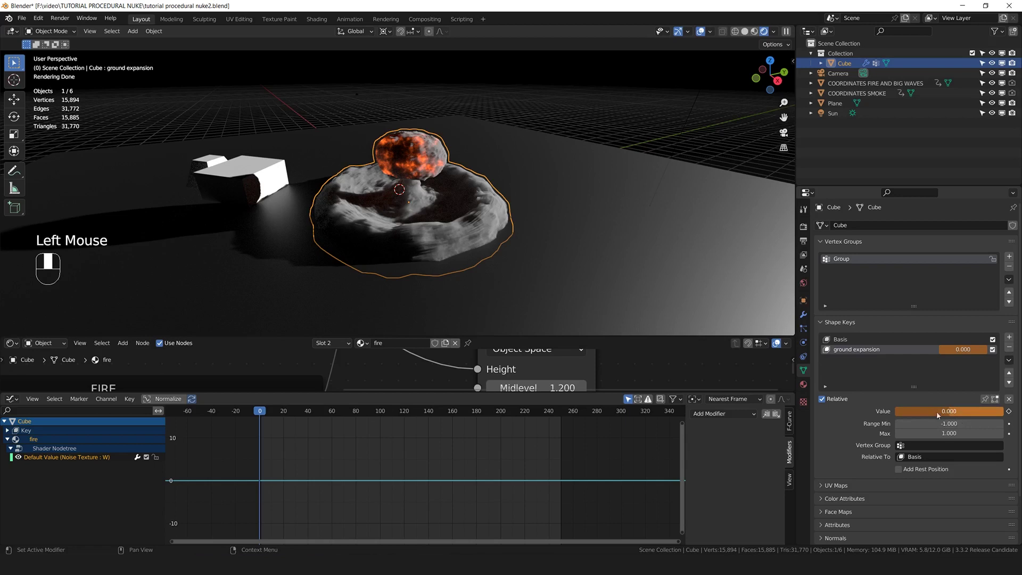
drag(948, 411, 925, 411)
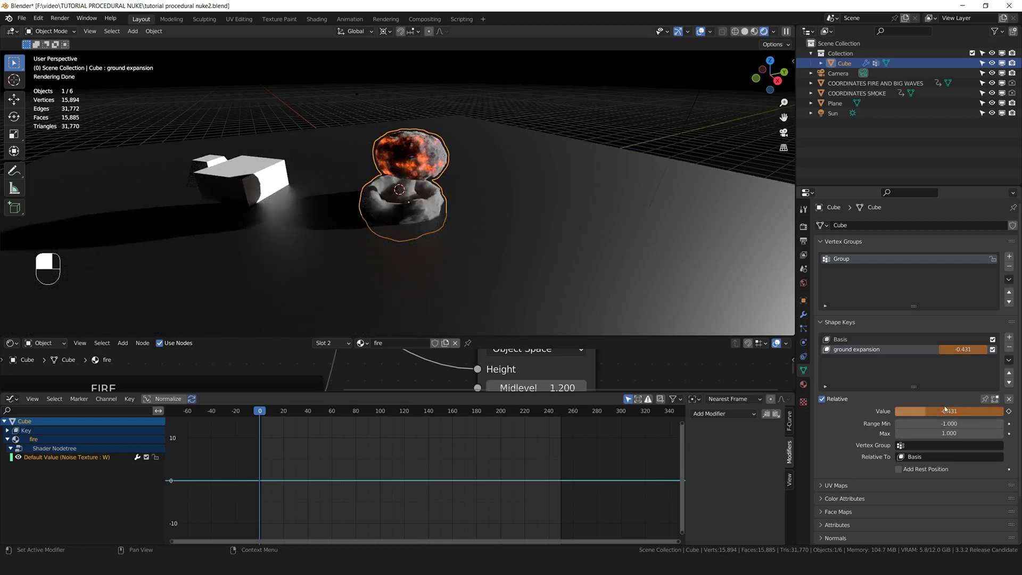
key(i)
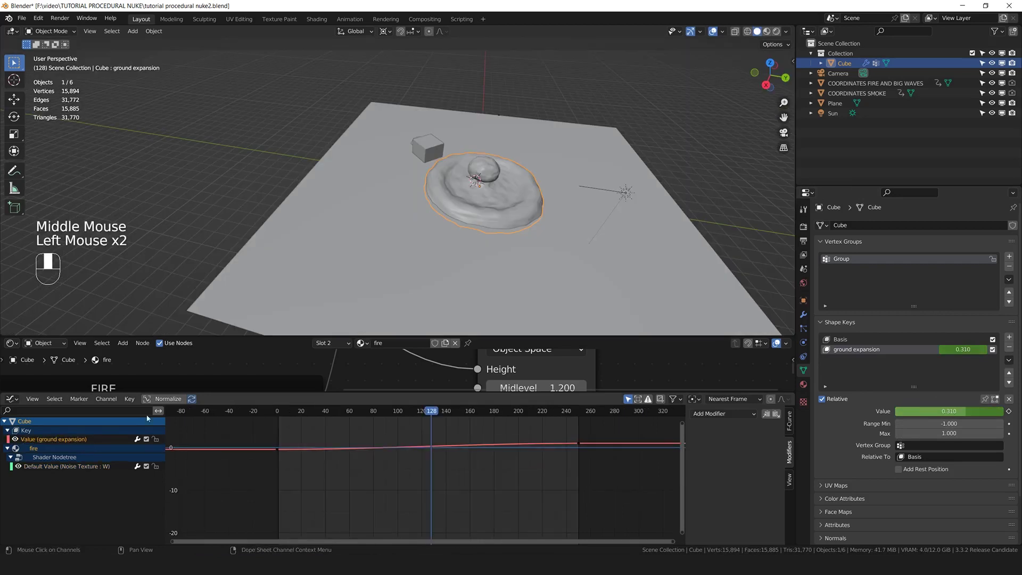
Step: Maximize the graph editor and lock the Noise Texture W channel against editing
key(ctrl+space)
scroll(582, 91, up, 2)
scroll(585, 107, down, 1)
middle_drag(585, 106, 591, 126)
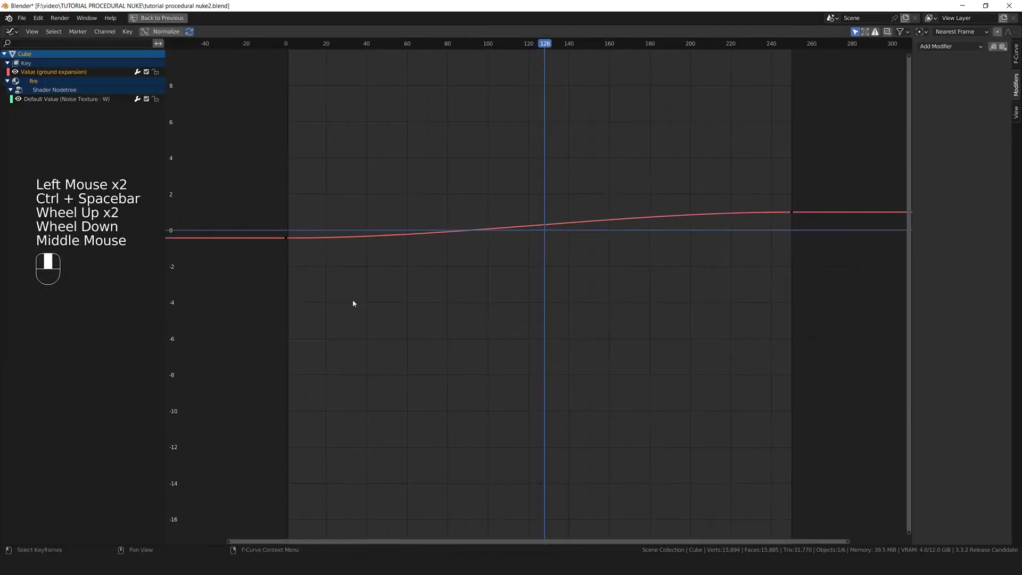
click(92, 100)
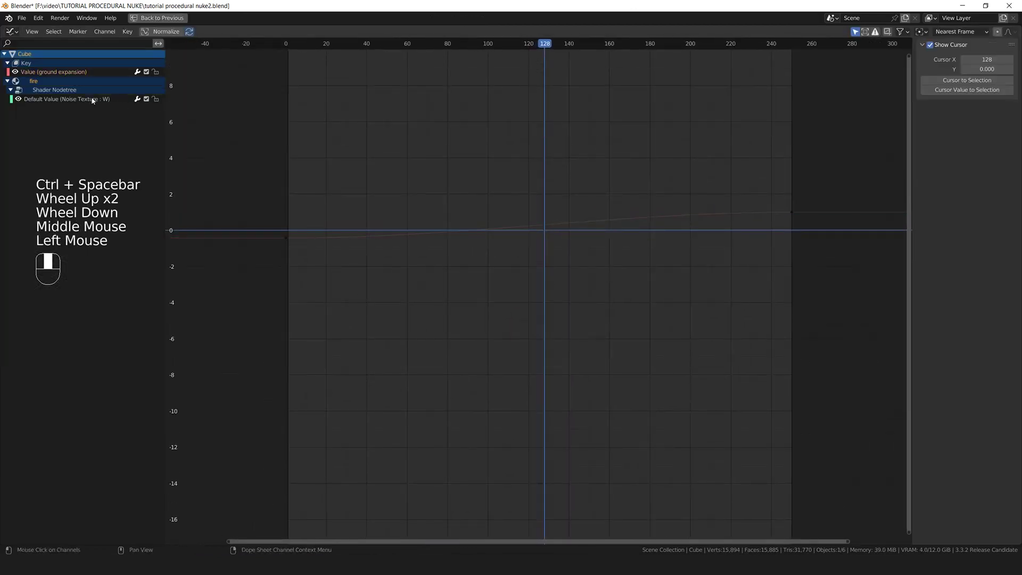
click(64, 101)
click(156, 100)
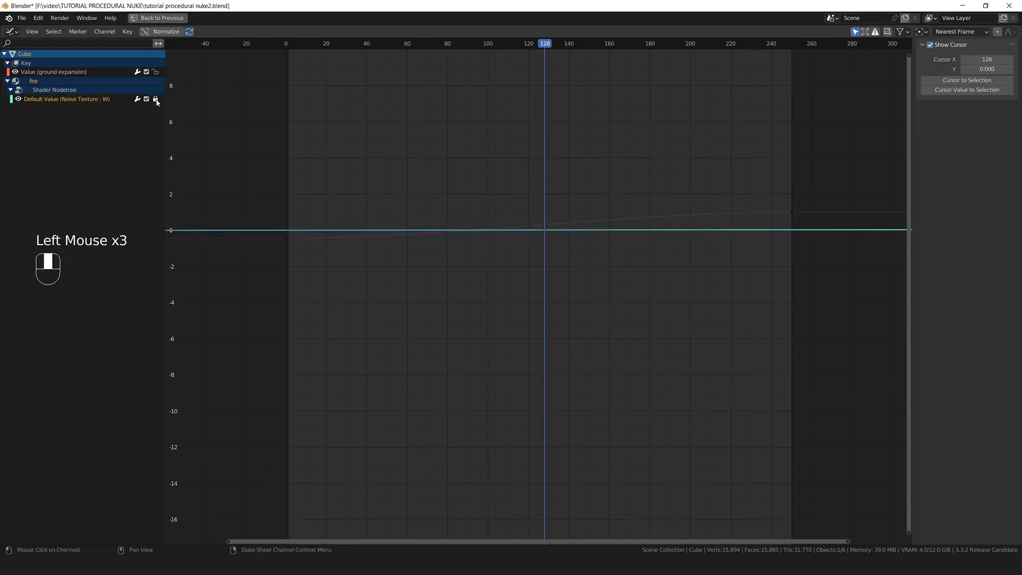
Step: Select both ground expansion keyframes, set their interpolation to Linear, and restore the normal layout
click(394, 189)
drag(819, 176, 200, 290)
right_click(545, 229)
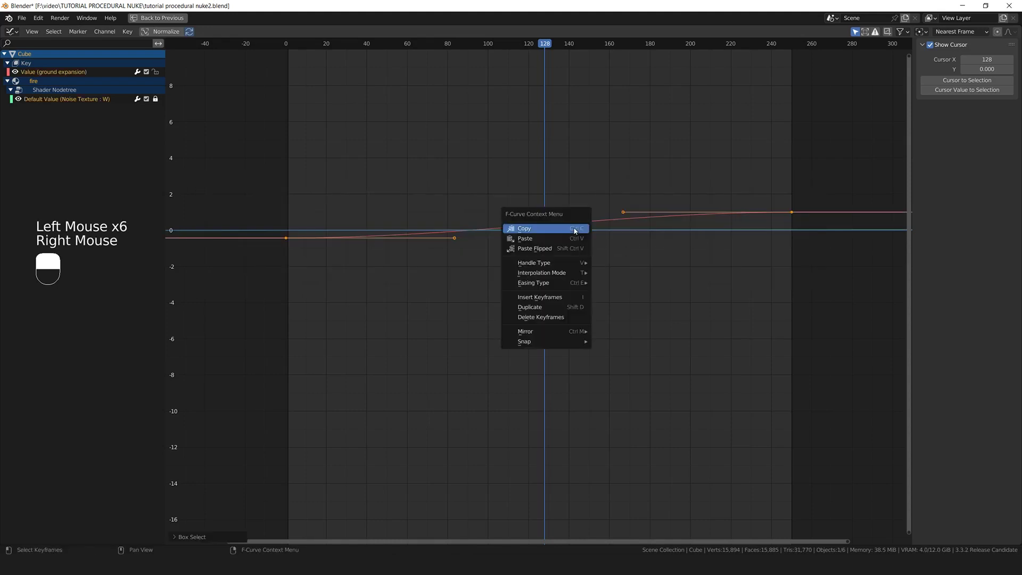
mouse_move(554, 278)
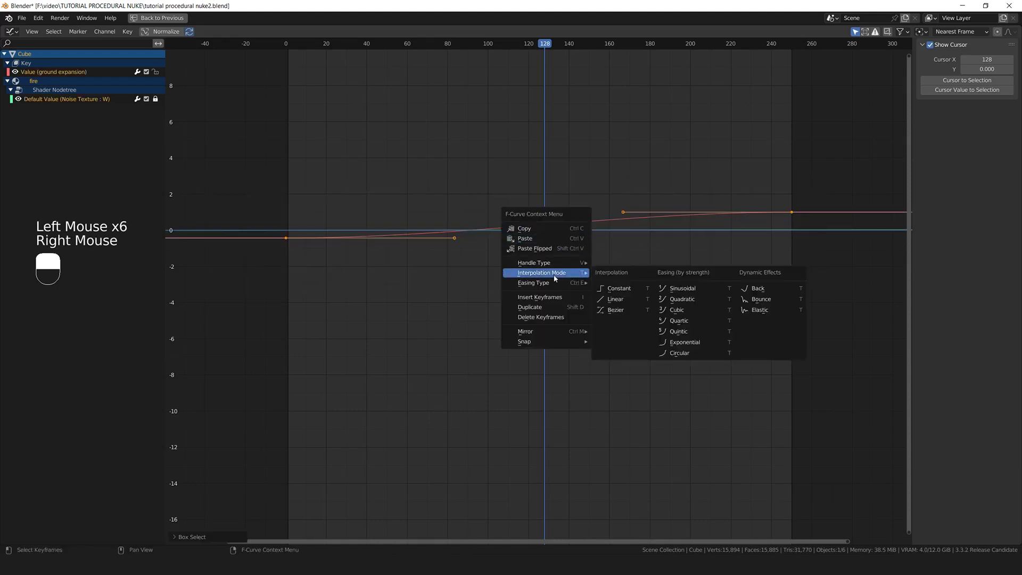
click(616, 300)
key(ctrl+space)
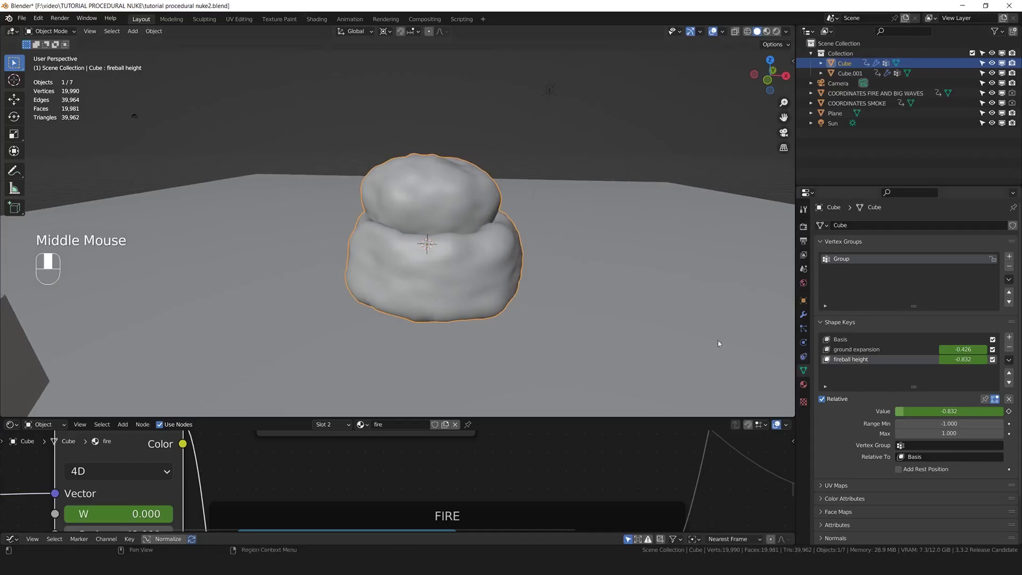
Step: Play the explosion animation to review the fireball rise together with the ground expansion
key(space)
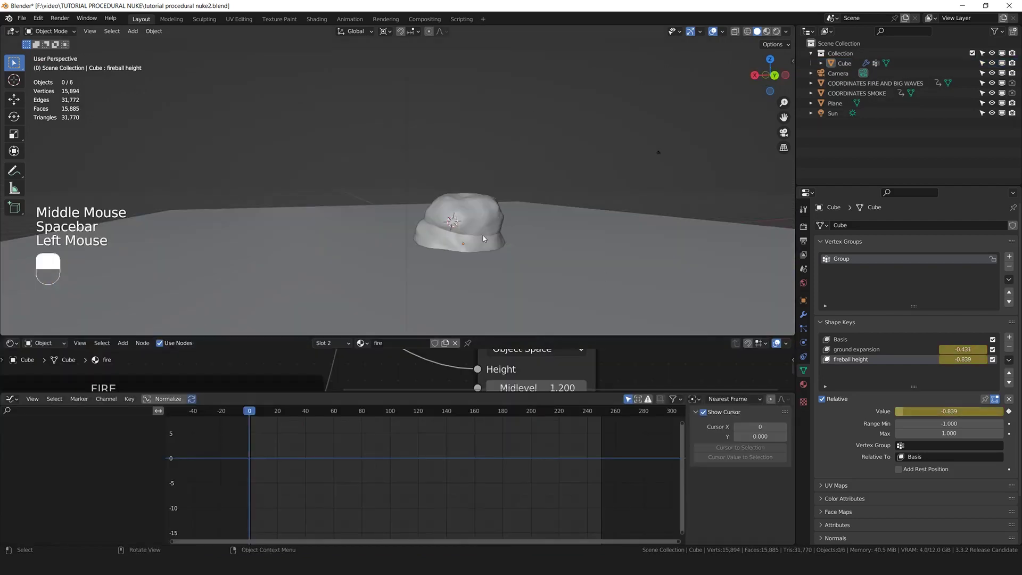
middle_click(483, 236)
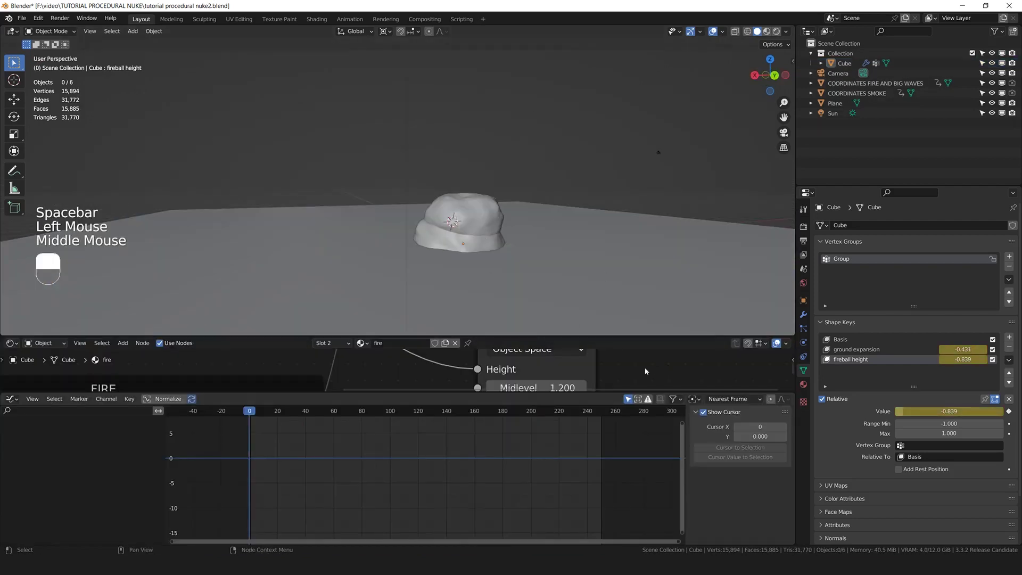
Step: Select the explosion cube, advance to frame 20 and insert a Scale keyframe there
double_click(467, 235)
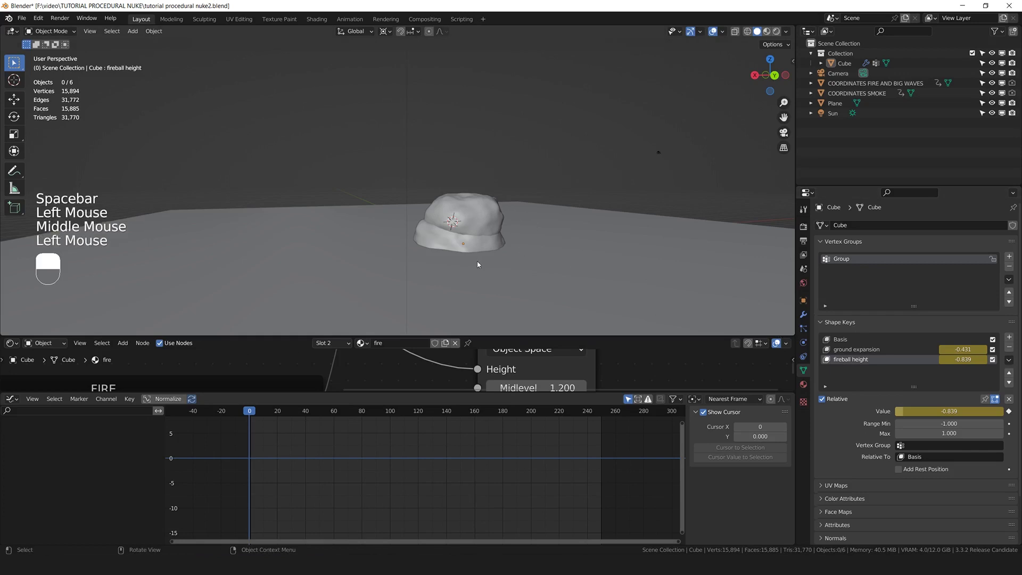
middle_drag(468, 235, 479, 241)
key(space)
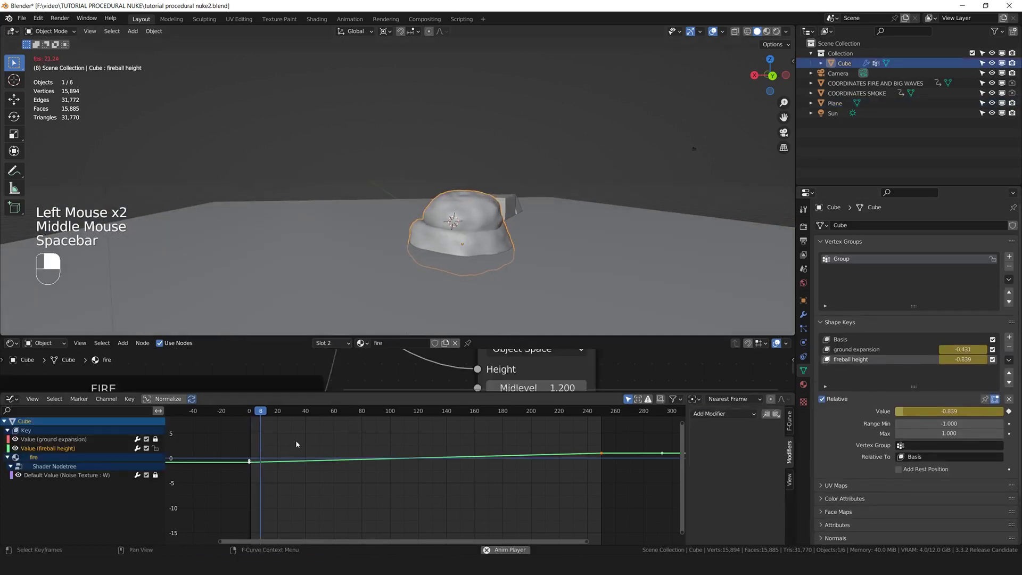
key(space)
key(Right)
key(Right)
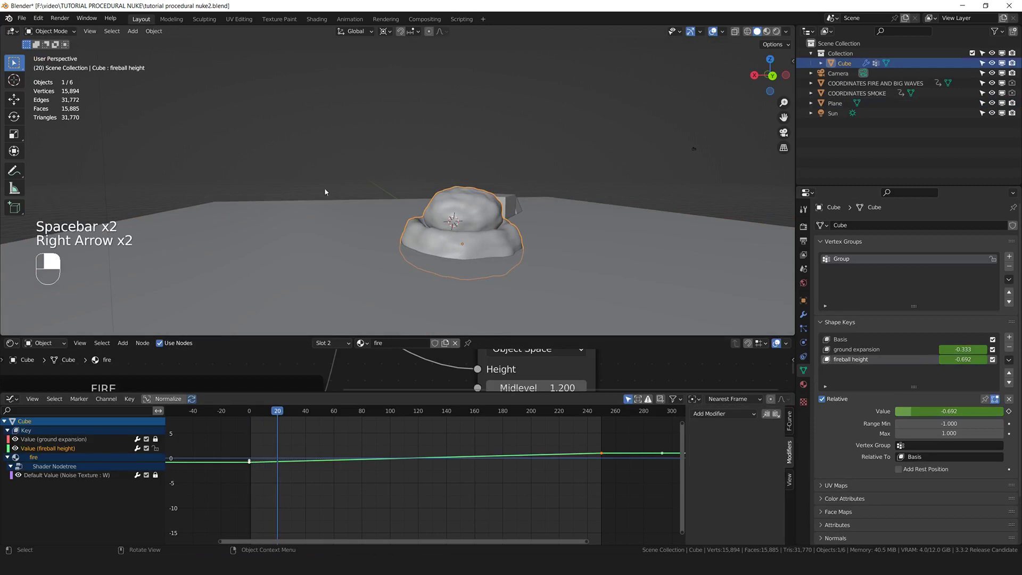
key(i)
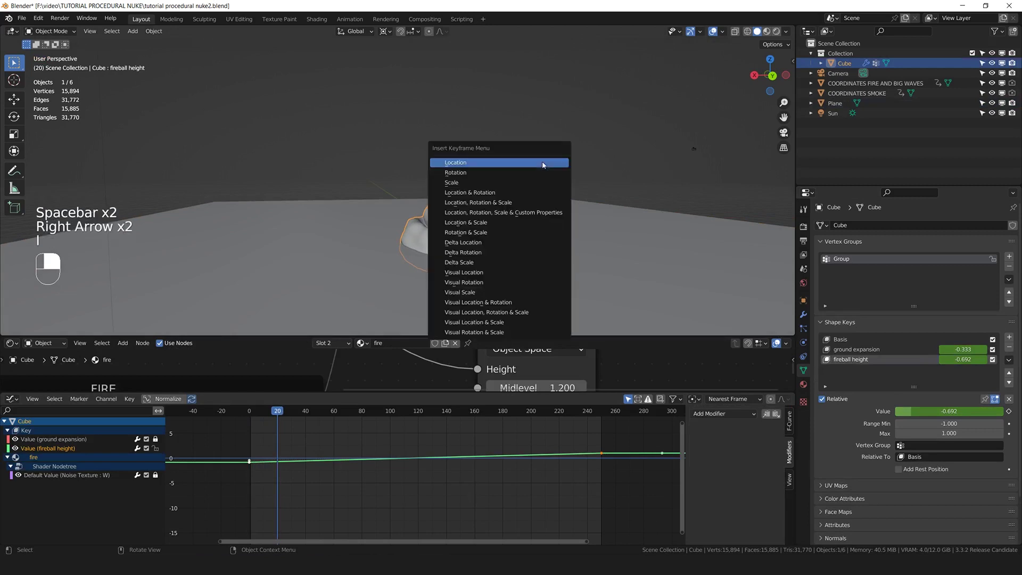
click(495, 184)
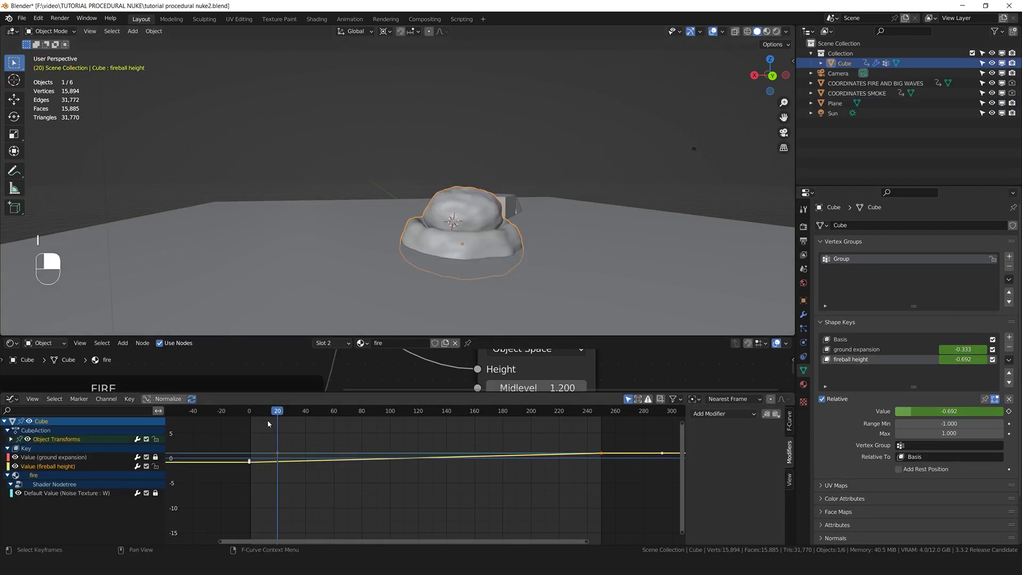
Step: Scale the explosion down to nearly nothing at frame 0 and insert a Scale keyframe
click(250, 414)
key(s)
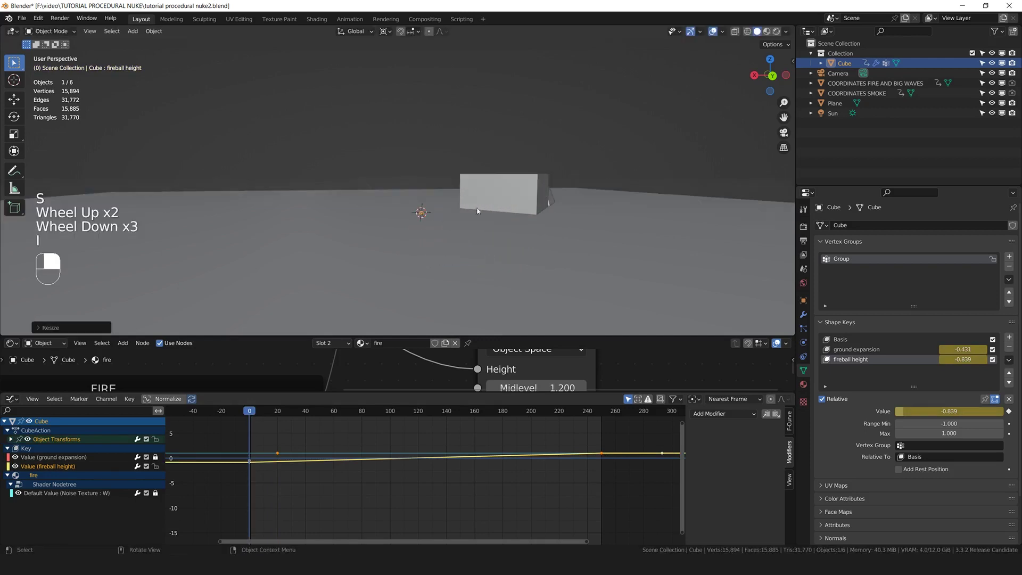
key(i)
scroll(477, 237, down, 2)
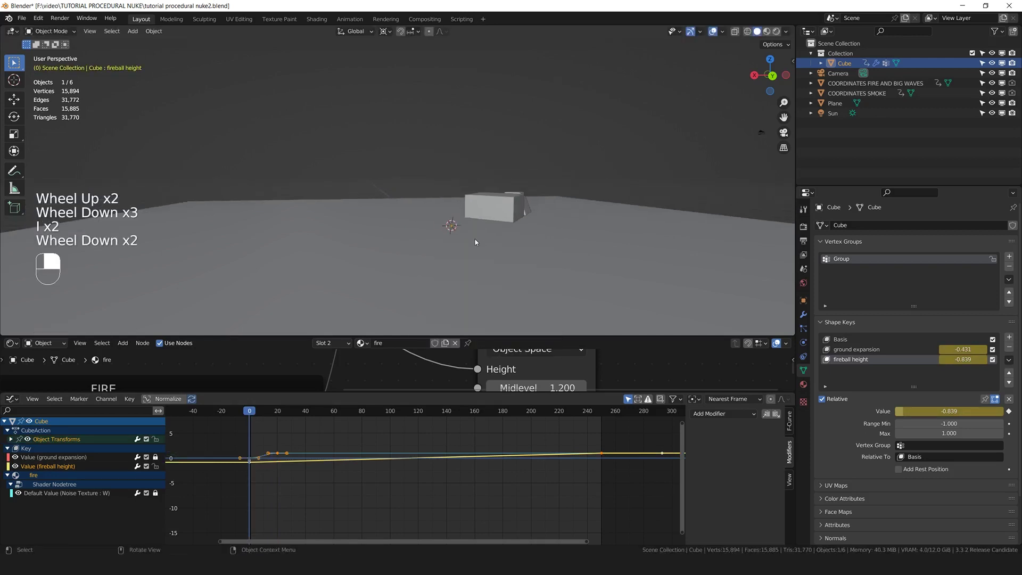
scroll(547, 222, up, 2)
scroll(547, 222, down, 2)
Step: Play the first frames of the animation to check how the explosion grows from nothing
click(547, 222)
key(space)
key(space)
click(444, 226)
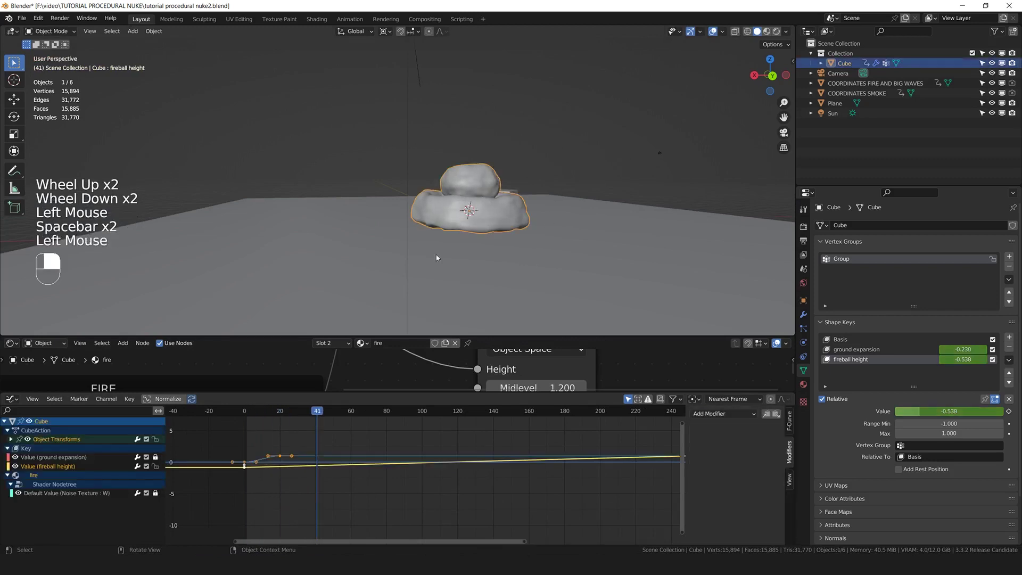
Step: Rotate the handles of the frame 0 scale keyframes steeply upward, lengthen them, and play back the faster initial growth
scroll(240, 470, up, 1)
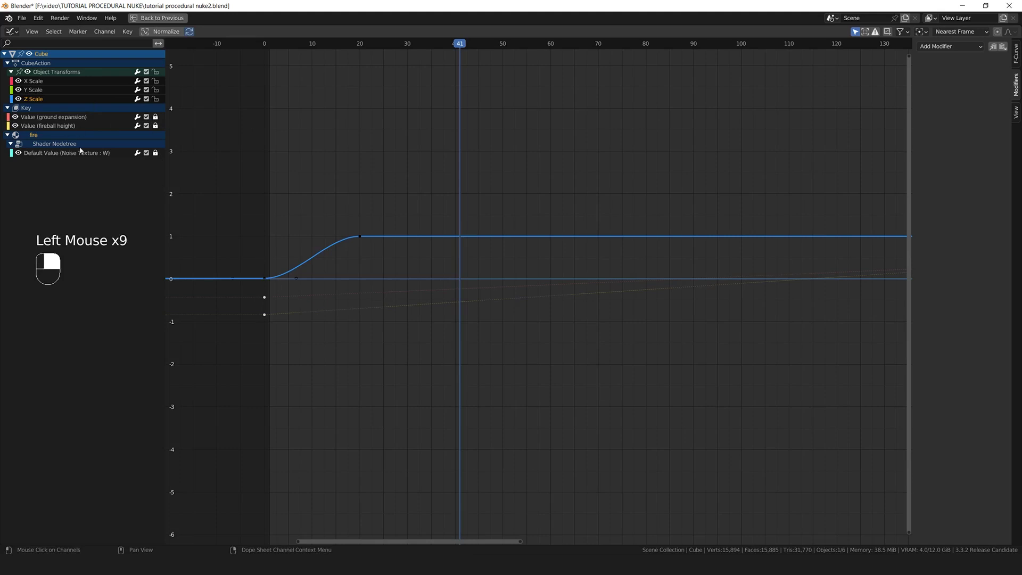
click(289, 208)
drag(293, 219, 230, 303)
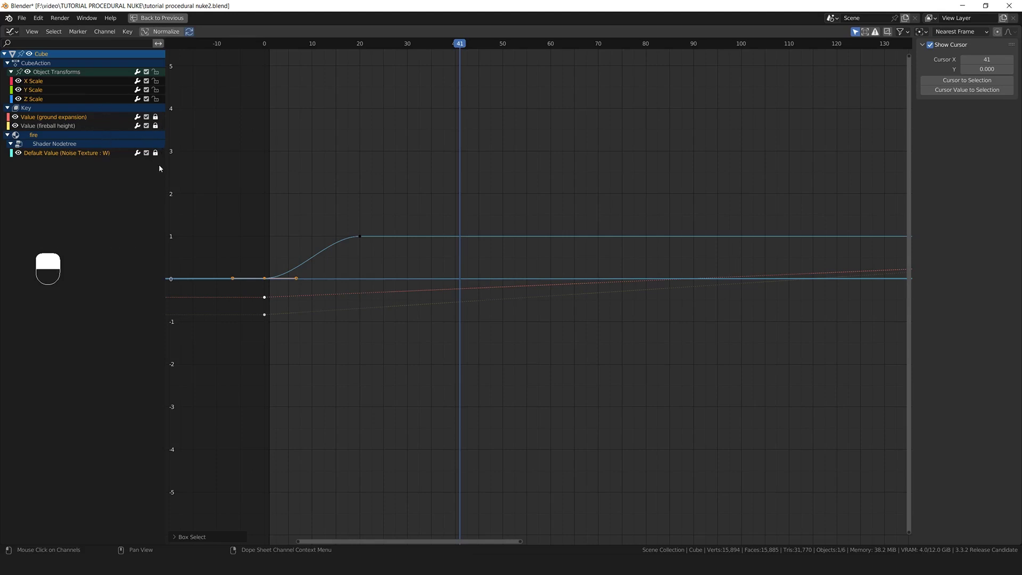
key(r)
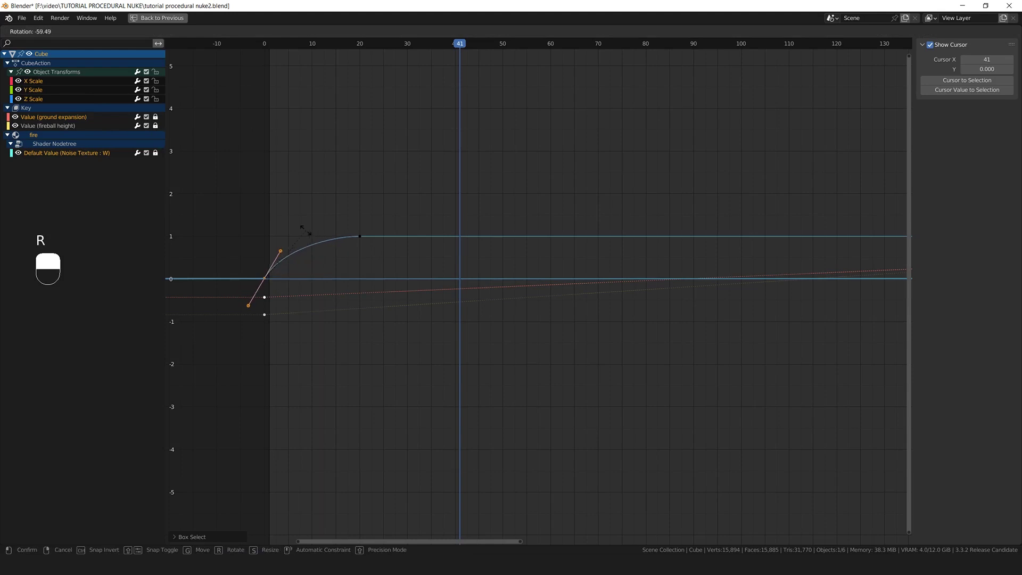
click(286, 232)
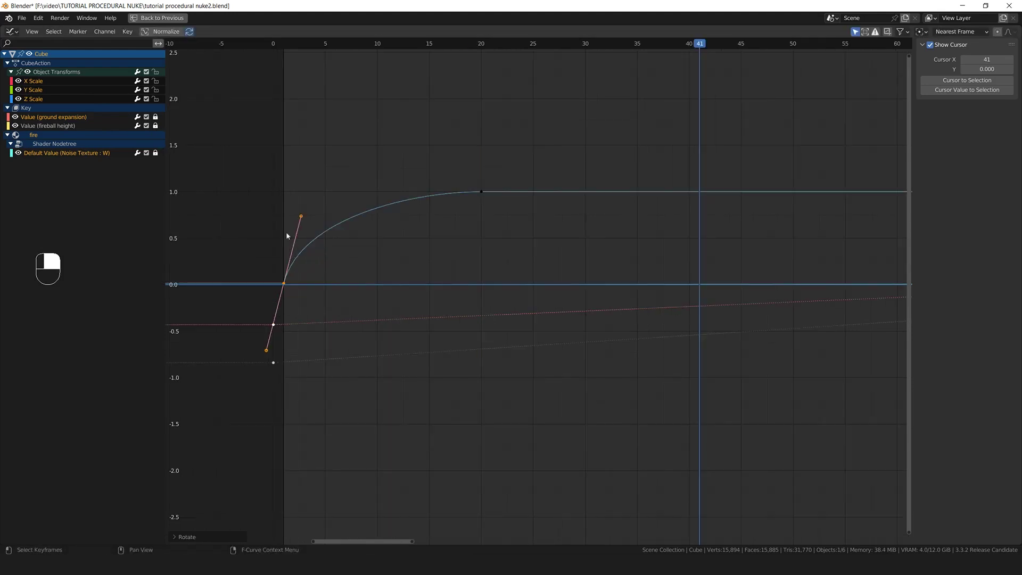
key(s)
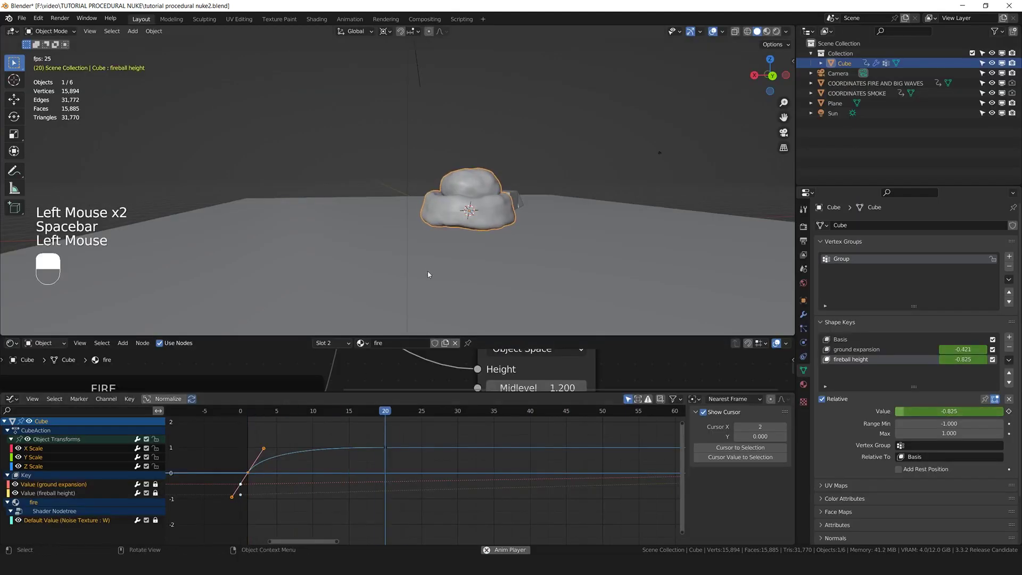
middle_drag(536, 206, 539, 212)
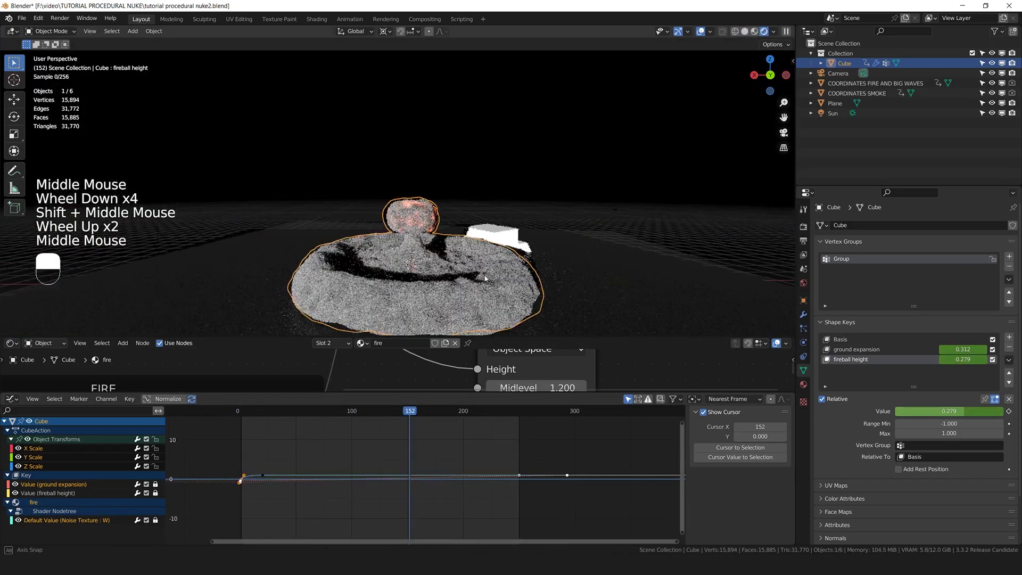
middle_drag(415, 240, 437, 93)
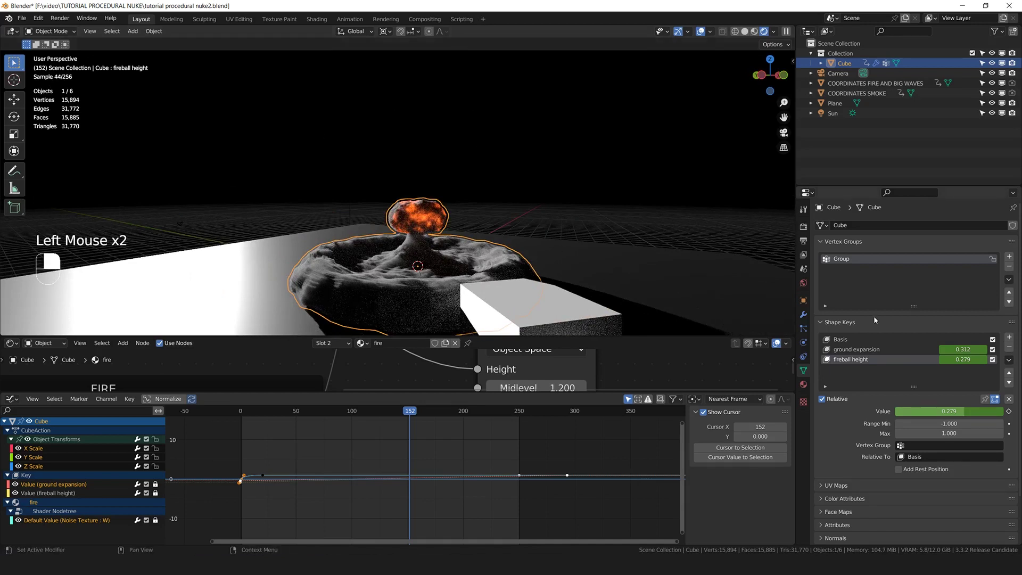
Step: Make the Basis shape key active, select a face loop around the base in edit mode, and duplicate it upward
click(858, 340)
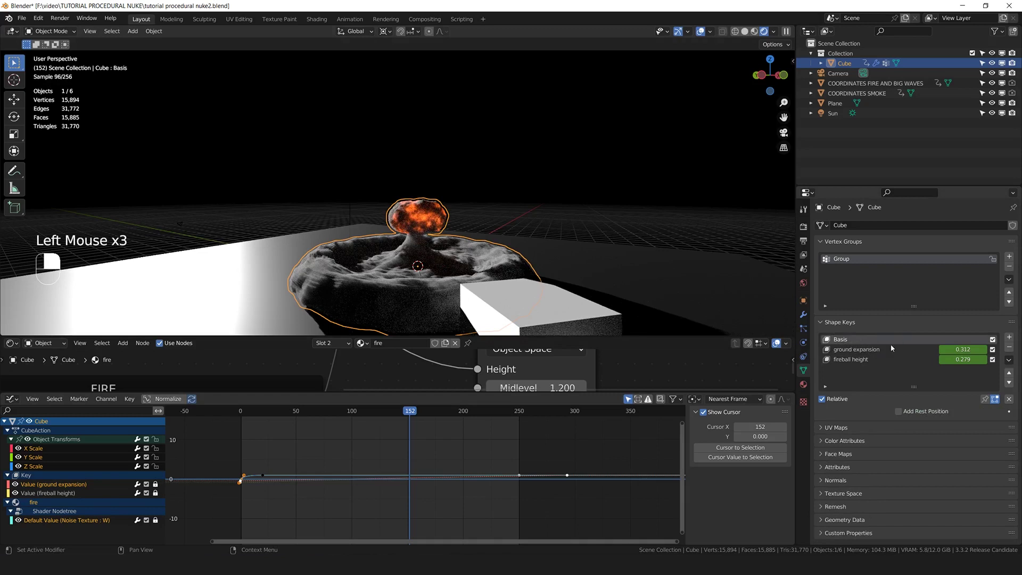
key(Tab)
middle_drag(528, 179, 467, 274)
key(3)
alt+click(490, 261)
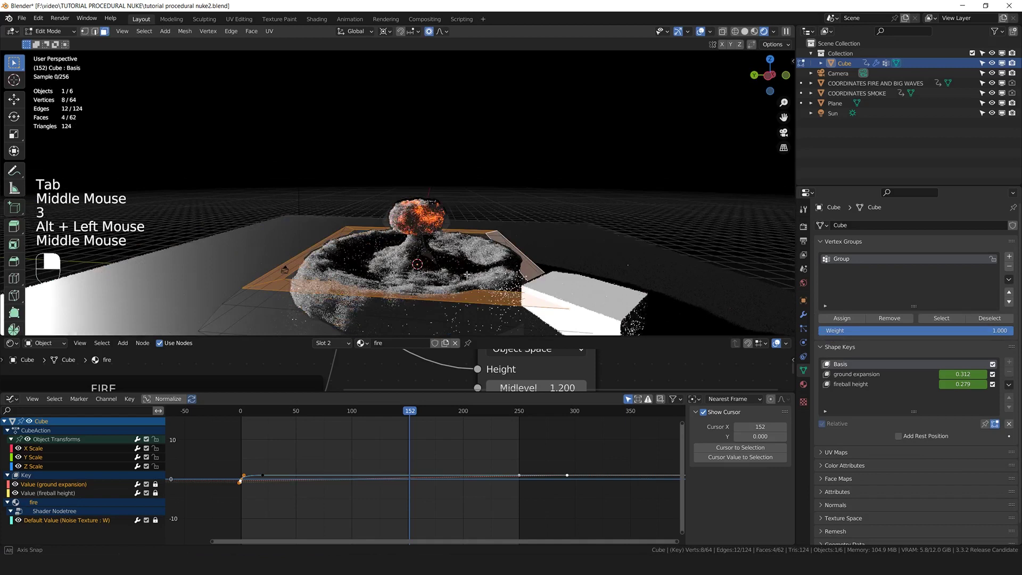
key(shift+d)
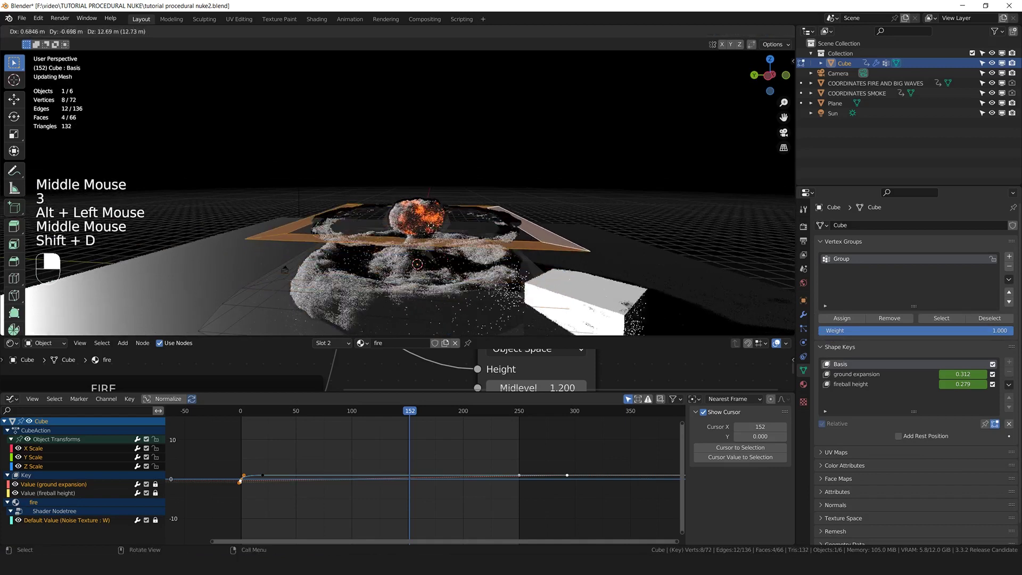
Step: Play back the animation with the duplicated ring and go to frame 200 to examine its shape
middle_click(466, 274)
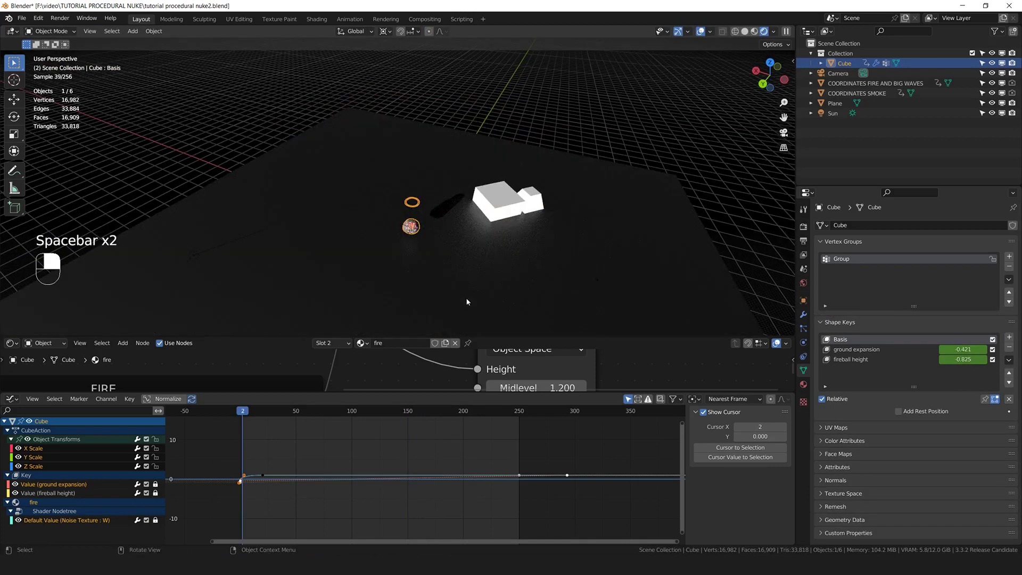
key(space)
click(461, 411)
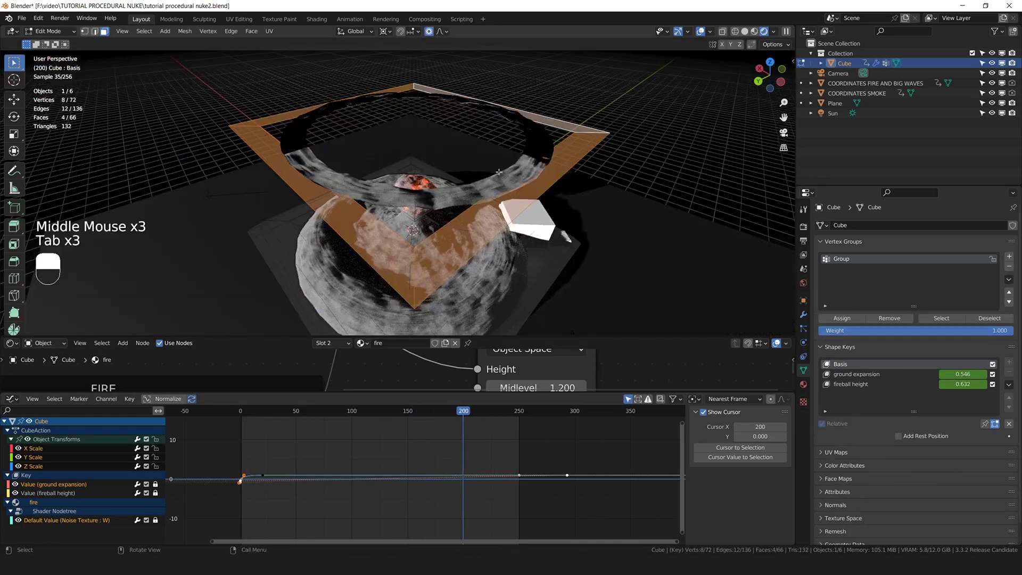
Step: Separate the selected ring faces from the cloud into their own object, leave edit mode, and select the new ring
key(p)
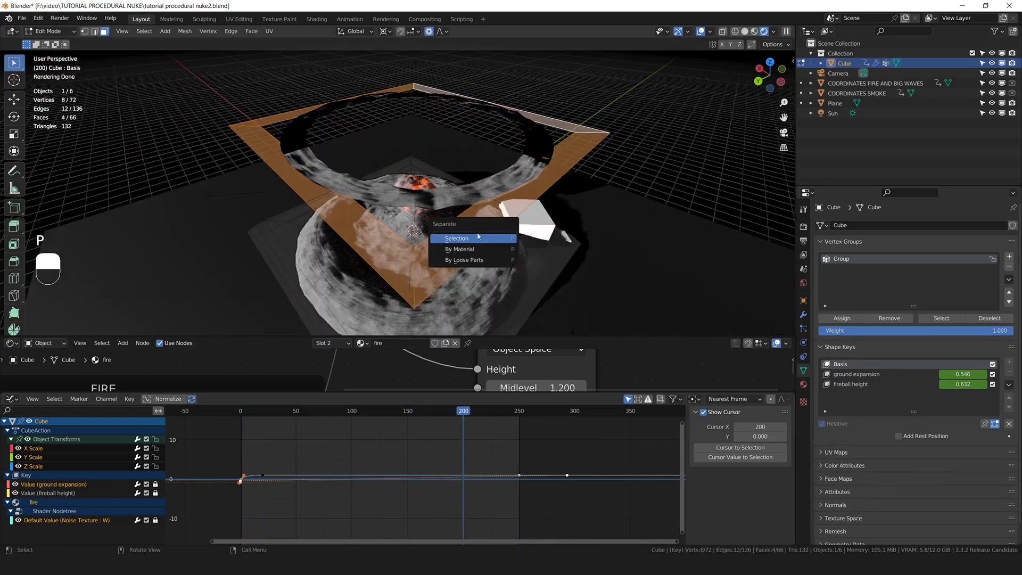
click(483, 238)
key(Tab)
middle_drag(495, 192, 515, 140)
double_click(527, 133)
key(g)
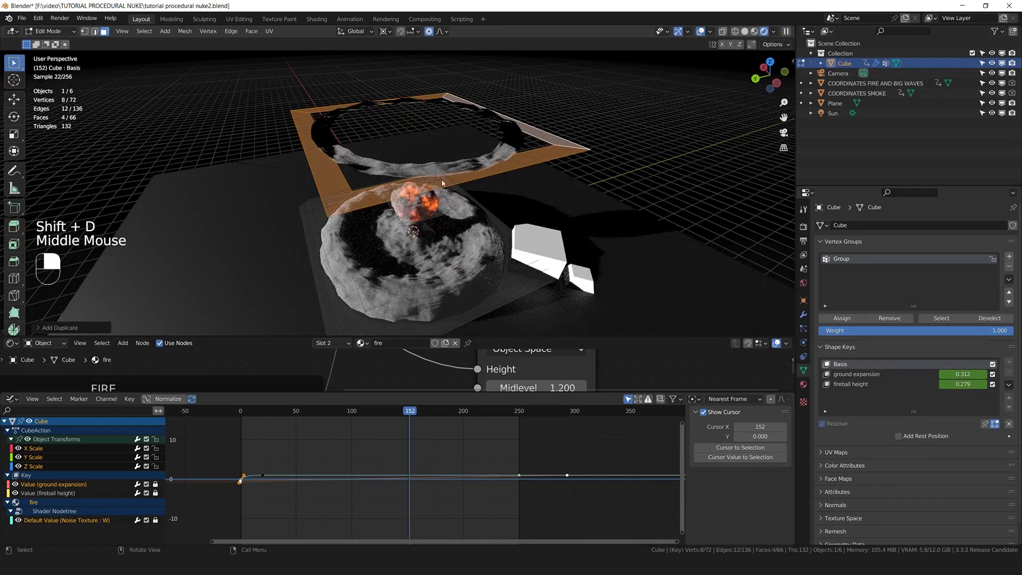
key(Tab)
middle_drag(442, 182, 483, 145)
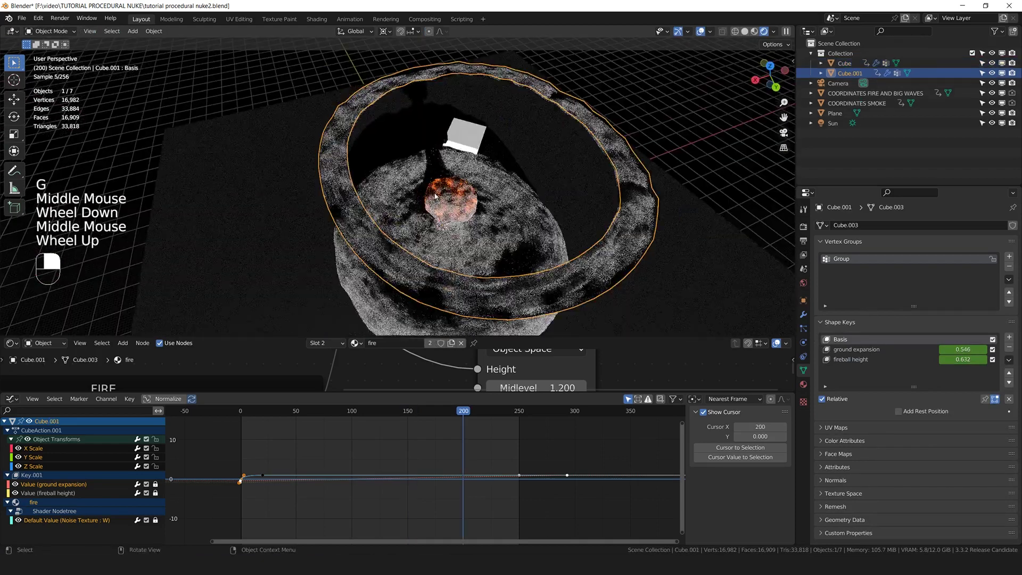
middle_drag(435, 195, 364, 129)
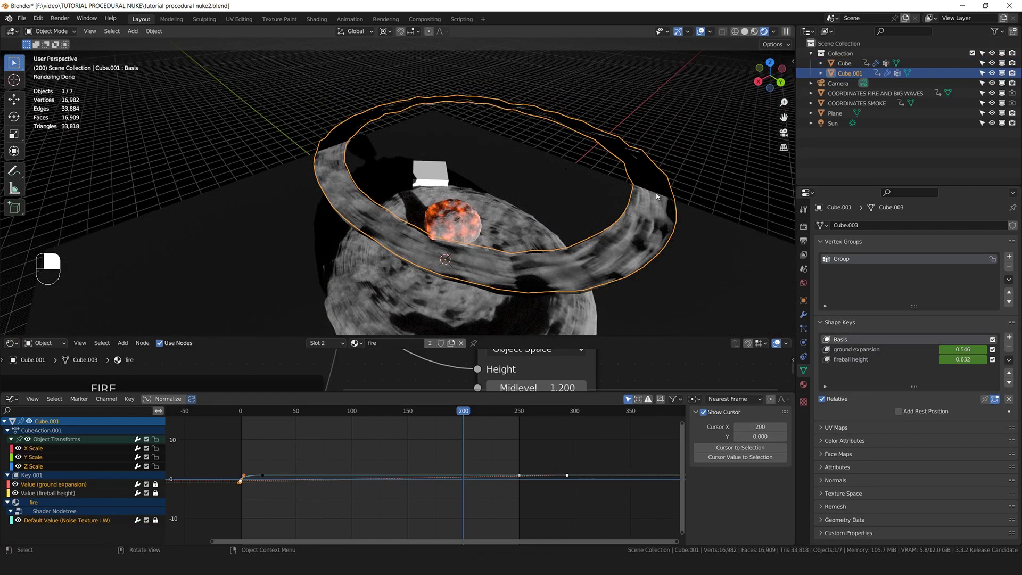
Step: Extrude all of the ring's faces upward into a thick band and scale the upper faces inward with the Z axis locked
key(Tab)
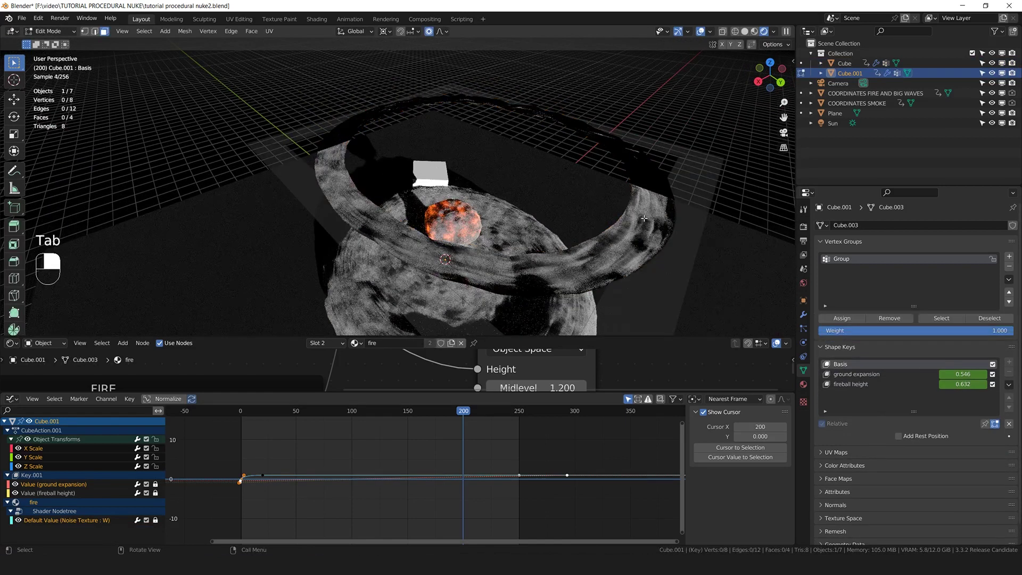
key(a)
middle_drag(627, 233, 581, 234)
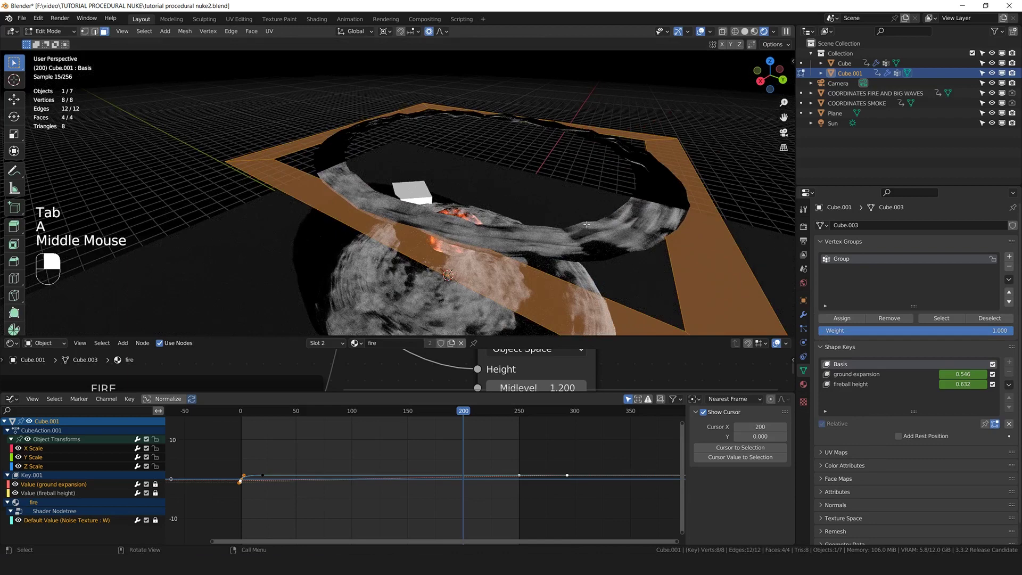
key(e)
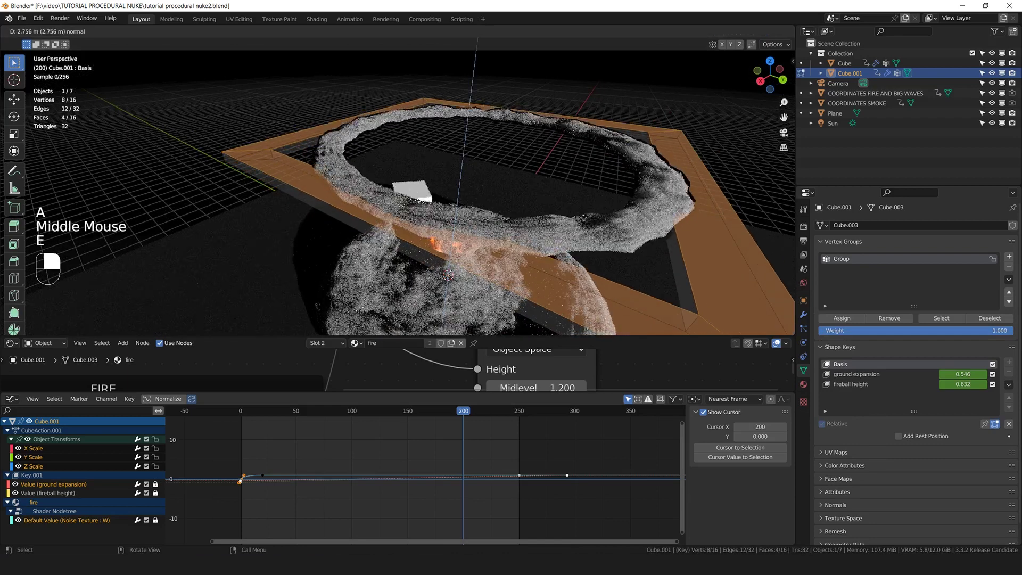
click(733, 118)
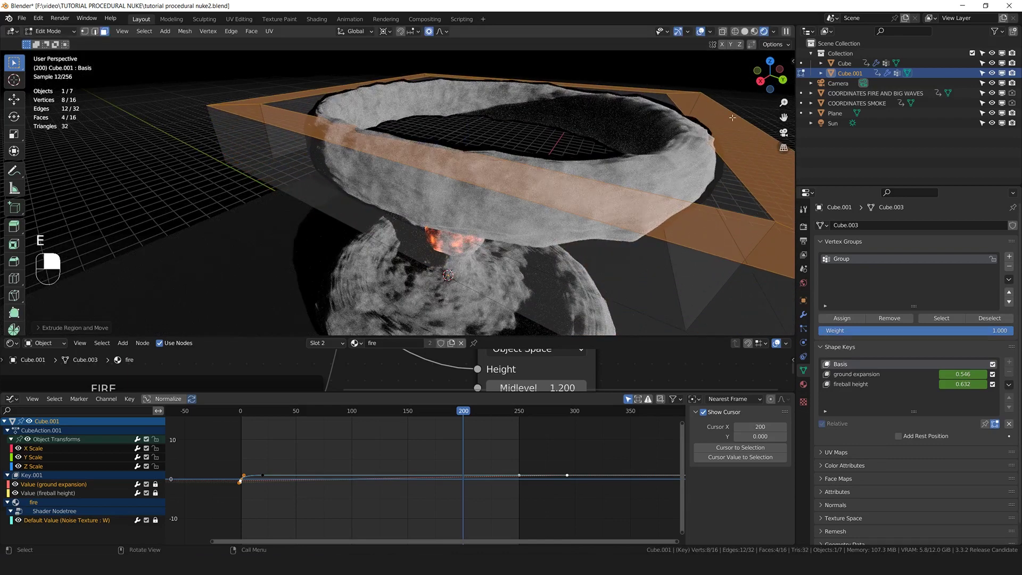
key(s)
key(shift+z)
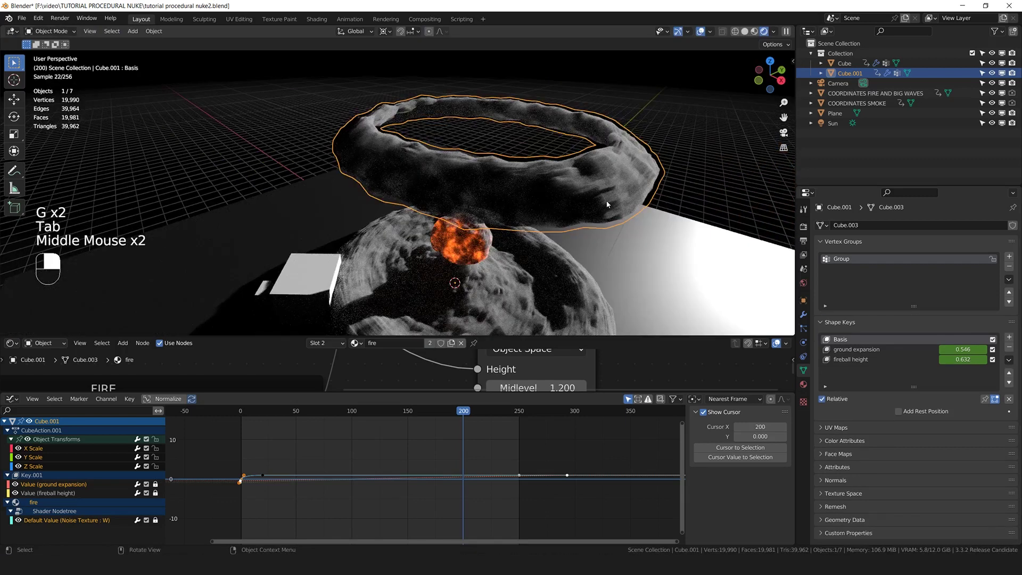
Step: Select the ring's whole mesh in edit mode, recalculate its normals to the outside, and return to object mode
key(Tab)
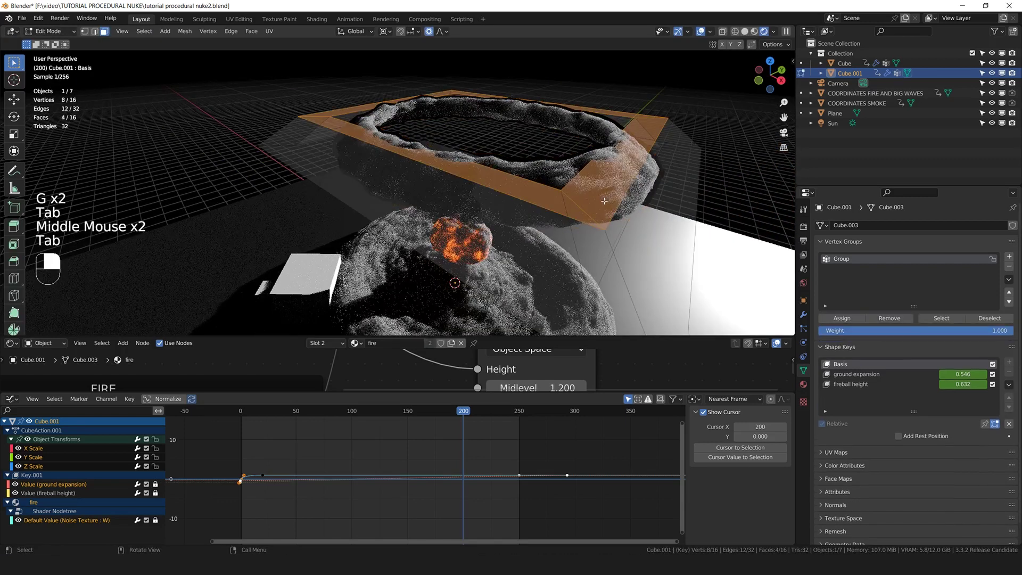
key(a)
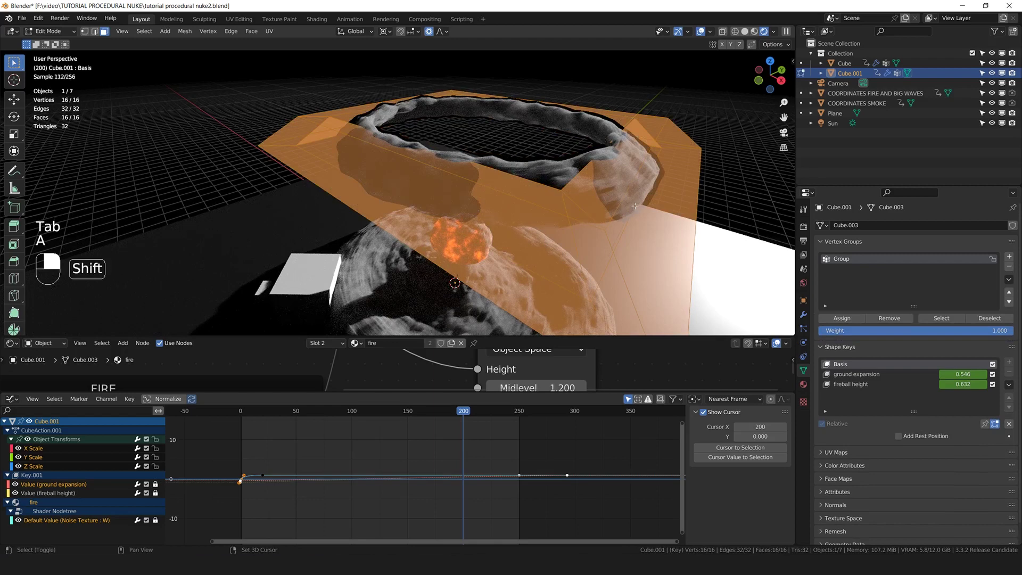
key(shift+n)
key(Tab)
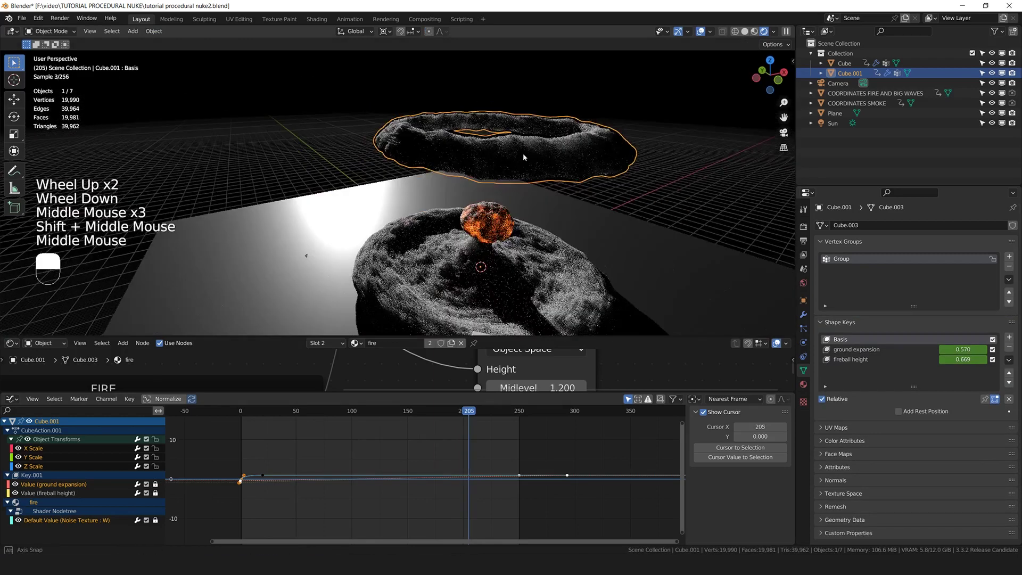
middle_drag(523, 155, 556, 197)
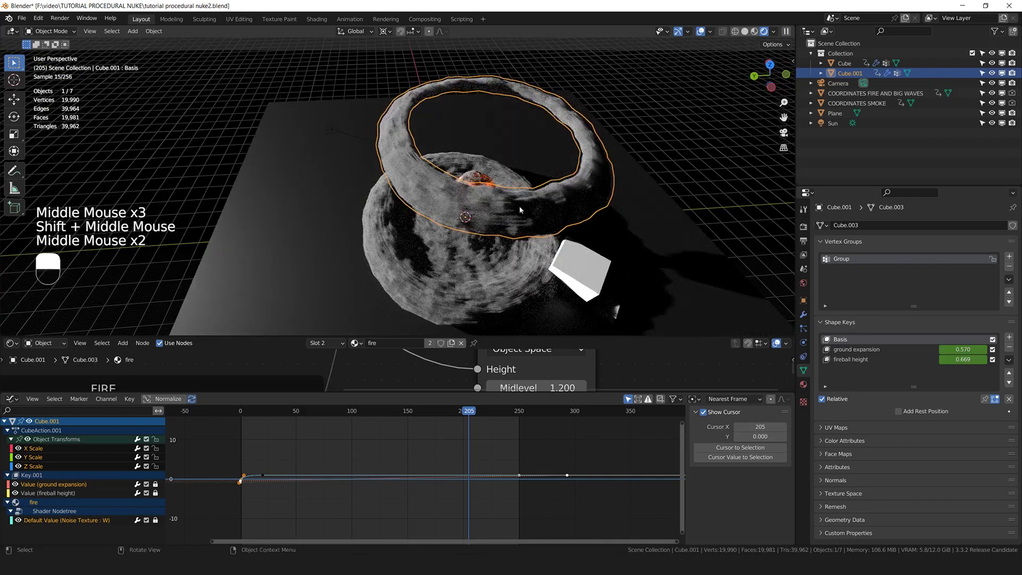
Step: Remove the fire material slot from the ring and make its smoke material a single-user copy
click(803, 385)
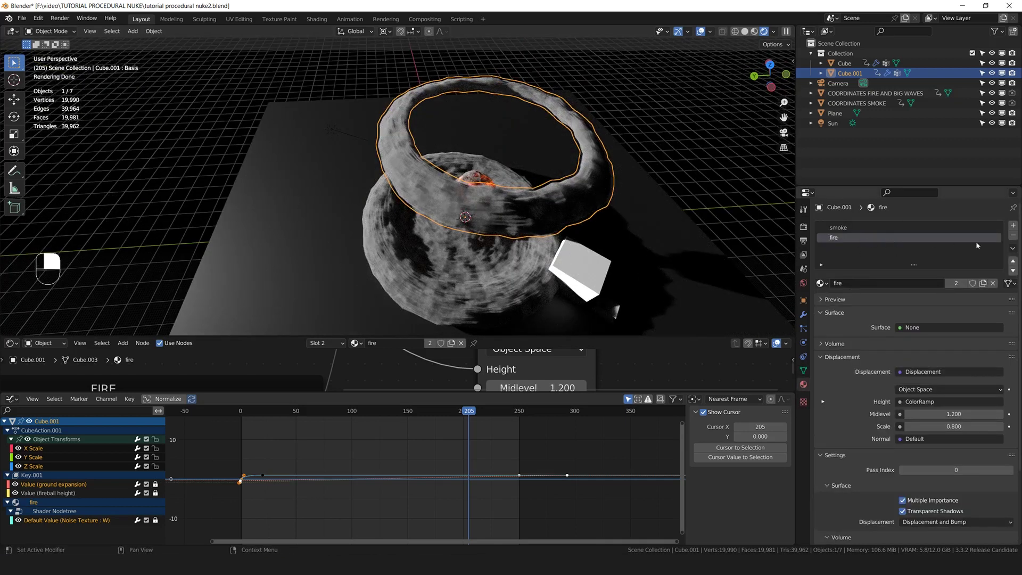
click(1013, 238)
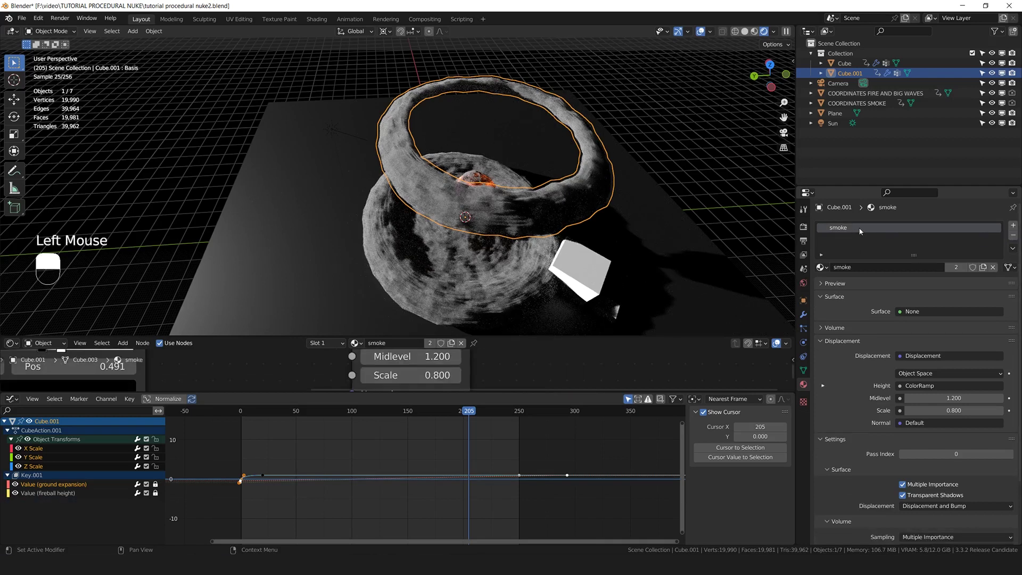
click(956, 267)
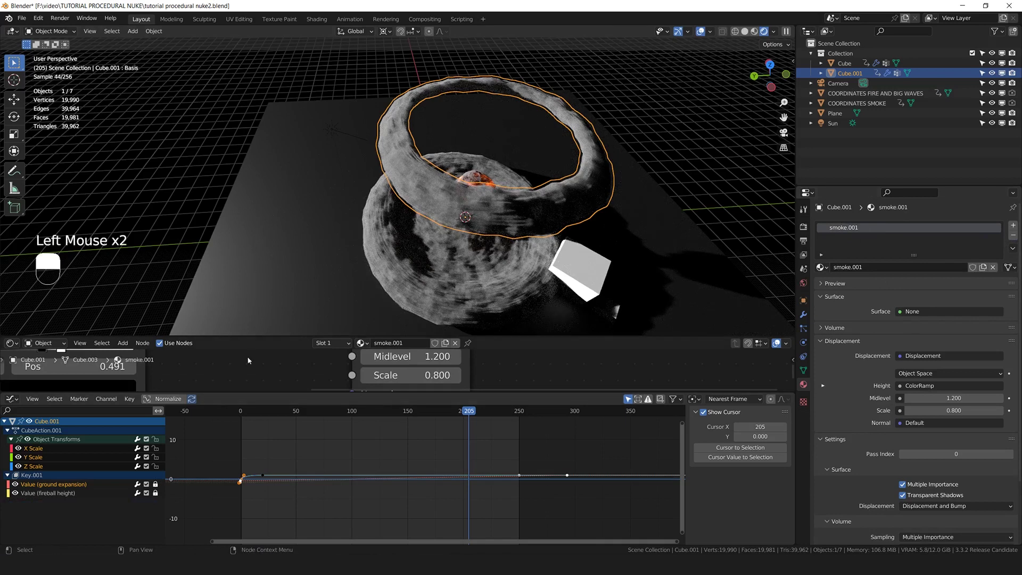
Step: Lower the ring's smoke density by setting the value of the Multiply node before Principled Volume to 3.4
key(ctrl+space)
scroll(500, 327, down, 3)
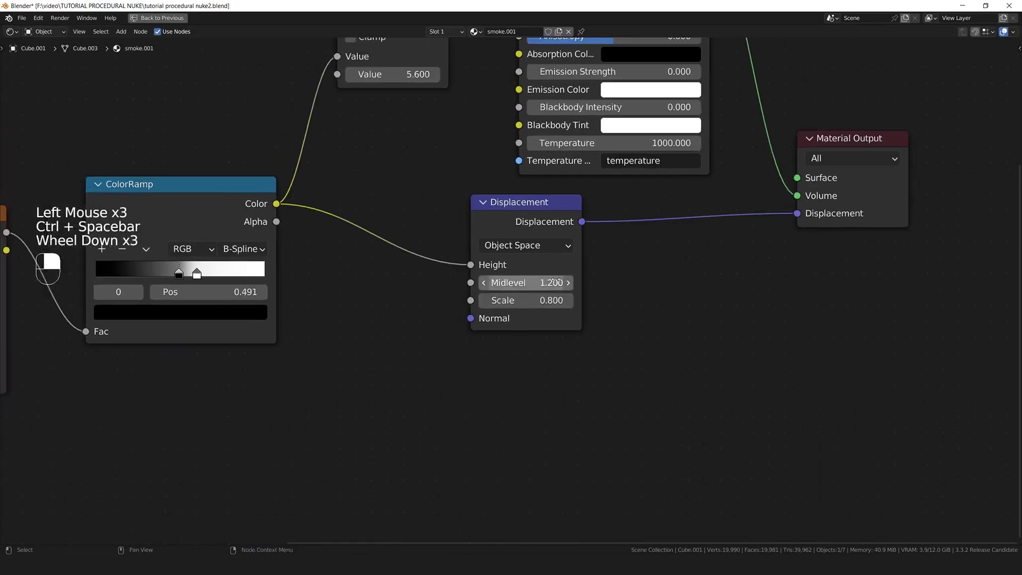
middle_drag(567, 245, 500, 407)
scroll(500, 408, down, 2)
middle_drag(490, 230, 543, 232)
scroll(620, 243, down, 1)
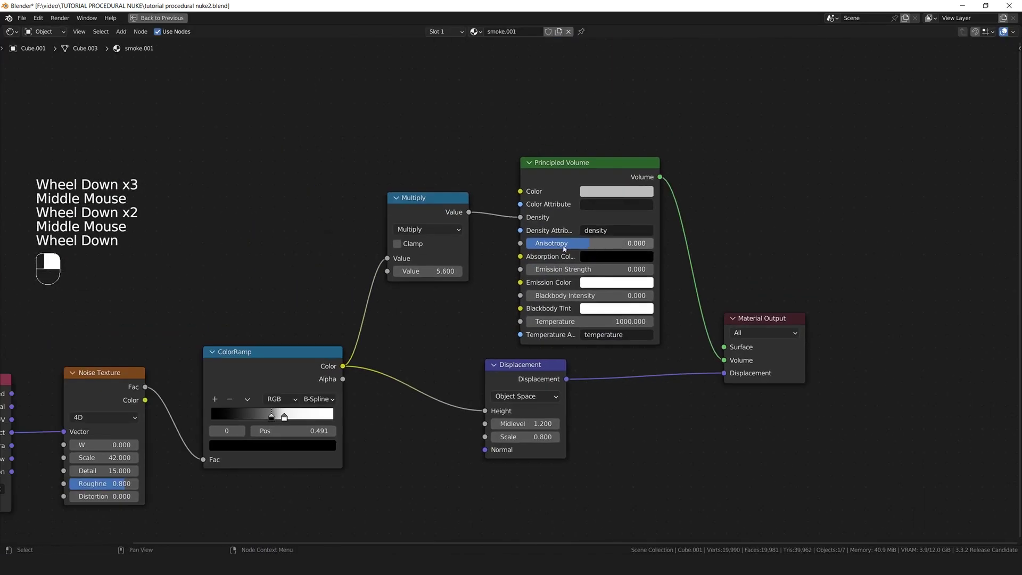
click(437, 271)
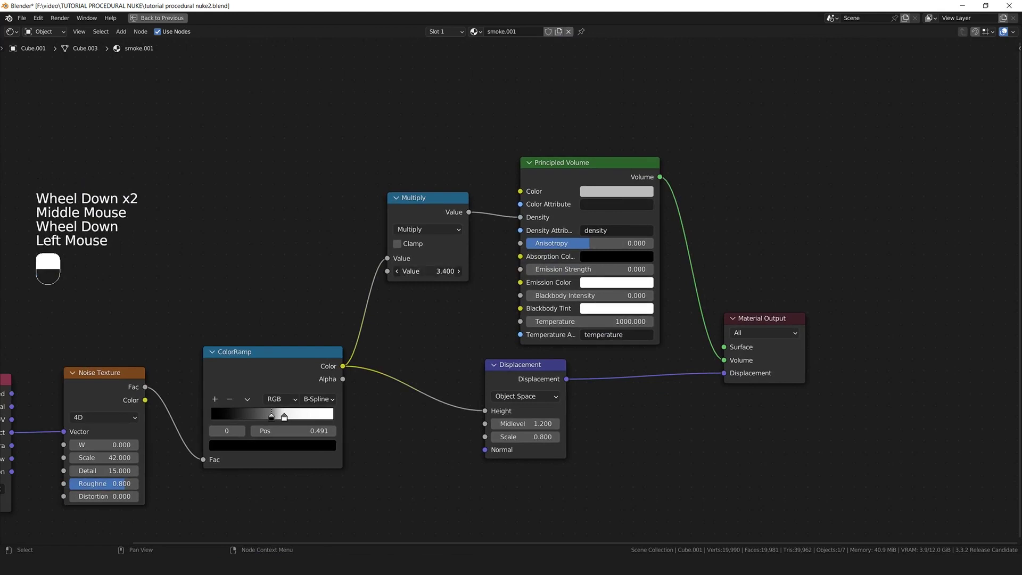
key(ctrl+space)
Step: Enlarge the node editor below the viewport and add a new stop to the ring smoke's ColorRamp
drag(379, 389, 378, 533)
middle_drag(378, 464, 492, 384)
middle_drag(316, 468, 352, 442)
scroll(352, 441, up, 2)
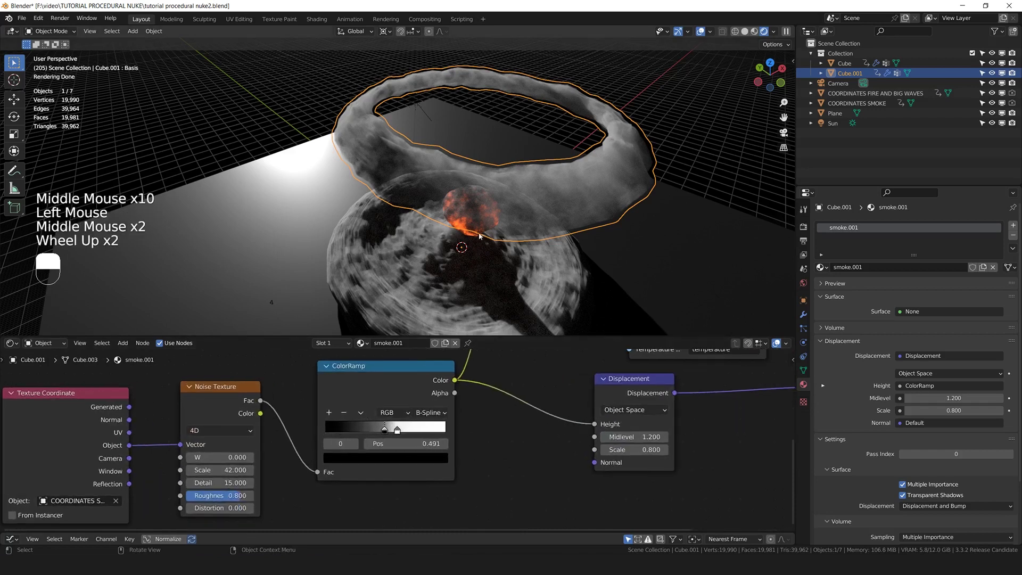
middle_drag(601, 101, 615, 89)
click(363, 429)
key(g)
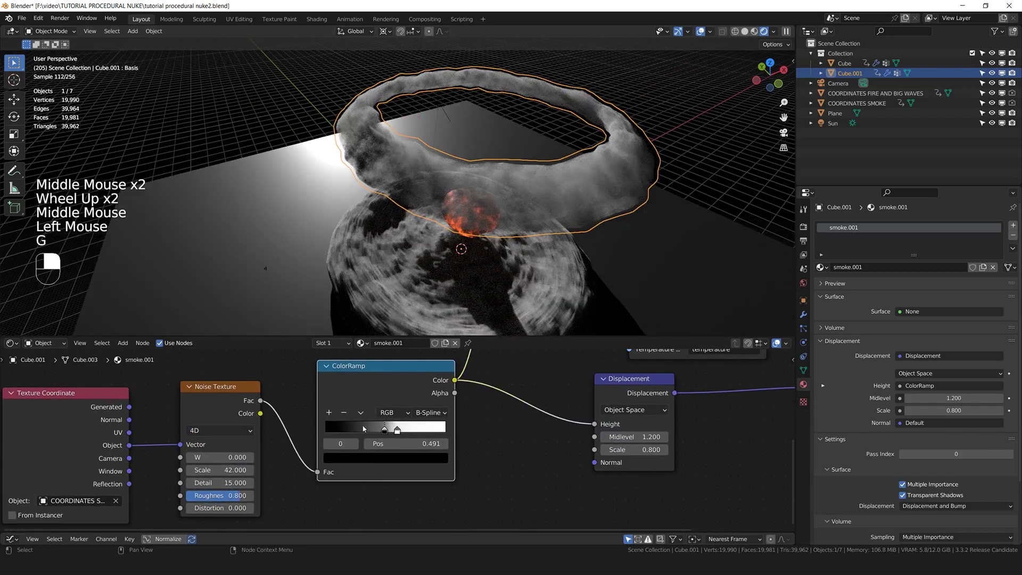
click(329, 414)
scroll(394, 439, up, 3)
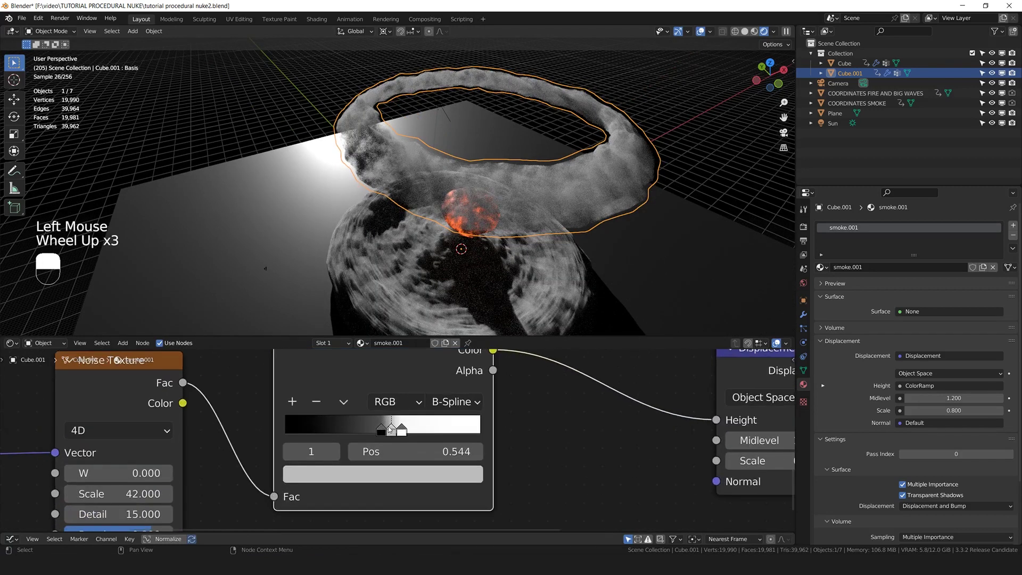
Step: Move the new ColorRamp stop before the original black stop, to about position 0.43, and set its colour to black
click(392, 431)
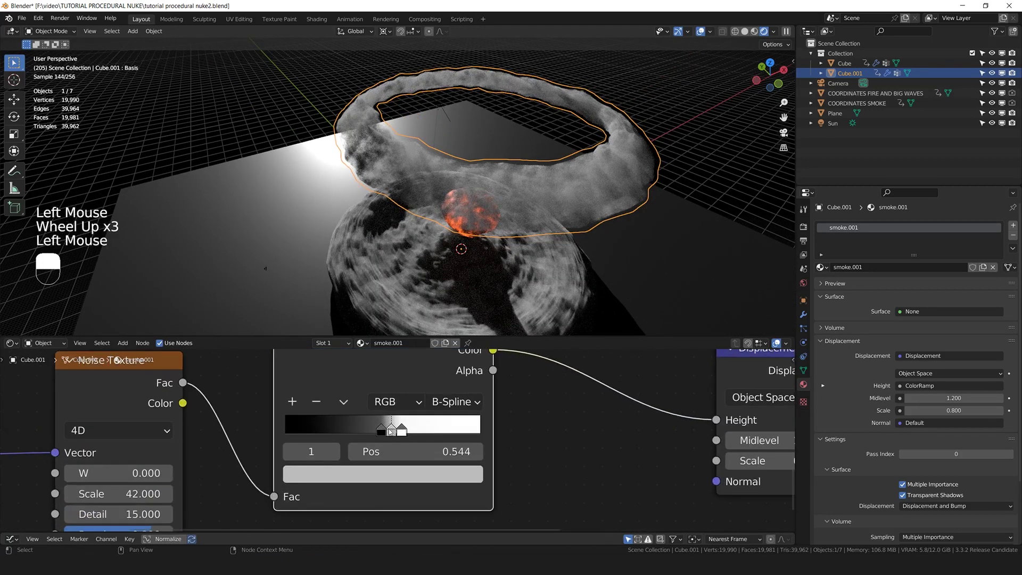
drag(390, 431, 355, 431)
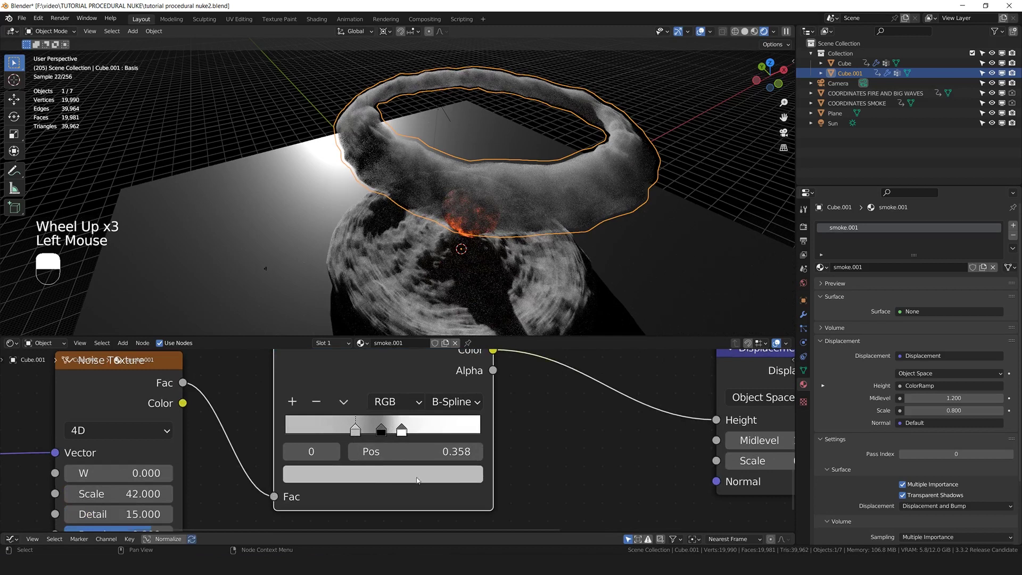
click(399, 481)
drag(438, 266, 438, 349)
mouse_move(358, 435)
mouse_down()
mouse_move(325, 439)
mouse_move(373, 432)
mouse_up()
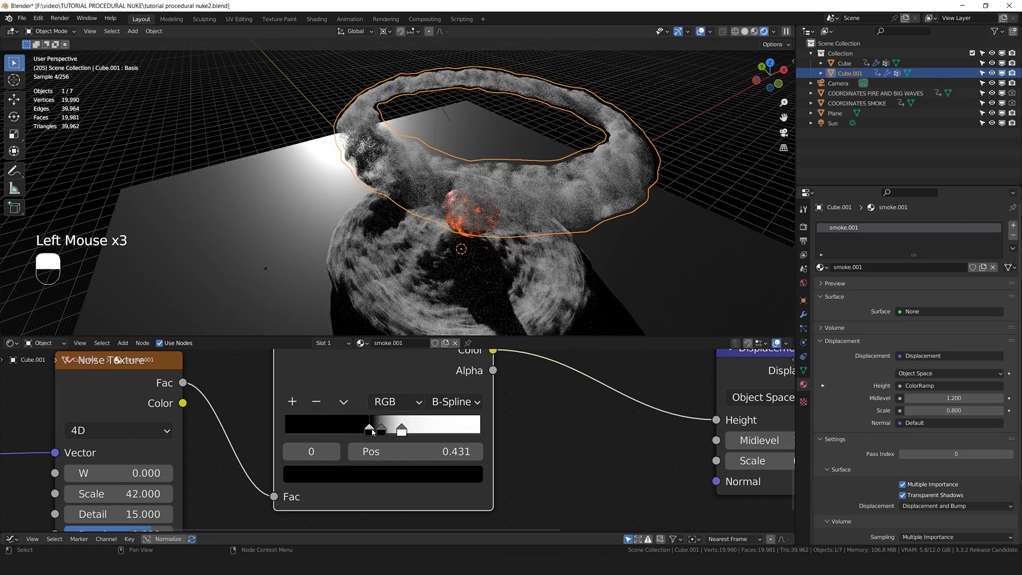
Step: Shift the middle black ColorRamp stop toward the white end and move the white stop to position 0.705
drag(418, 430, 391, 430)
drag(407, 437, 401, 438)
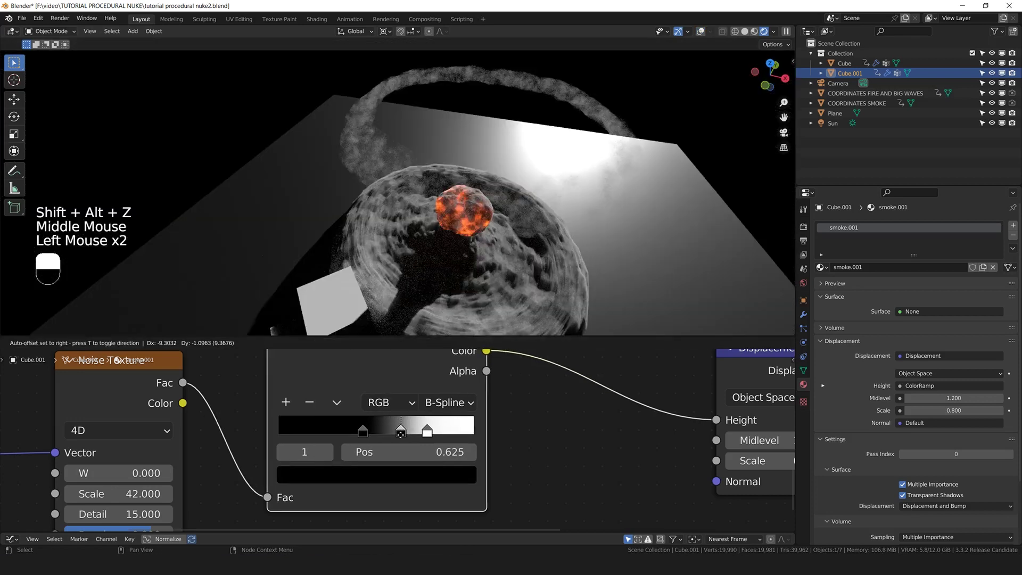
drag(401, 430, 398, 430)
Step: Play the animation from the start in solid shading to check how the ring grows above the explosion
click(578, 91)
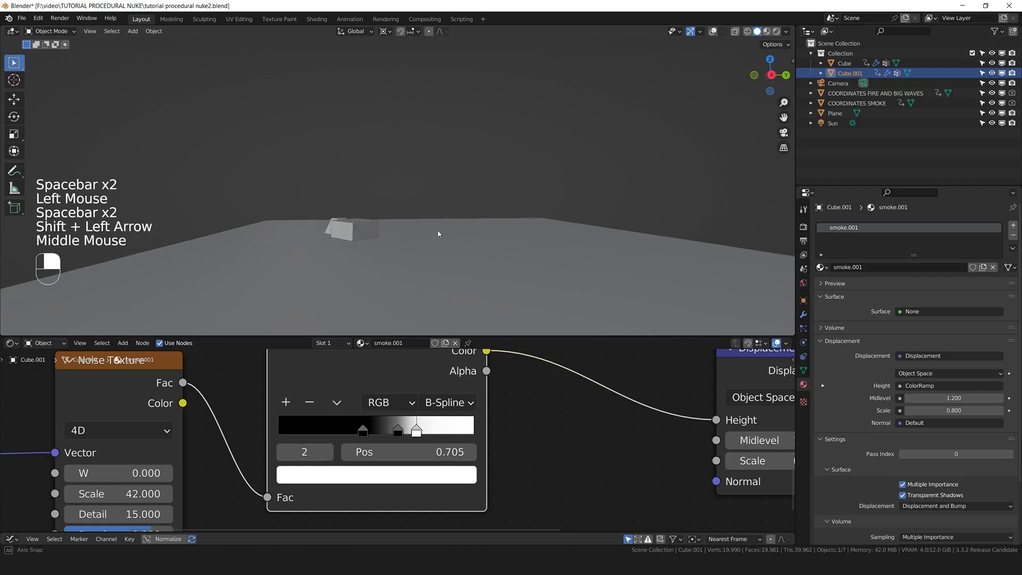
key(space)
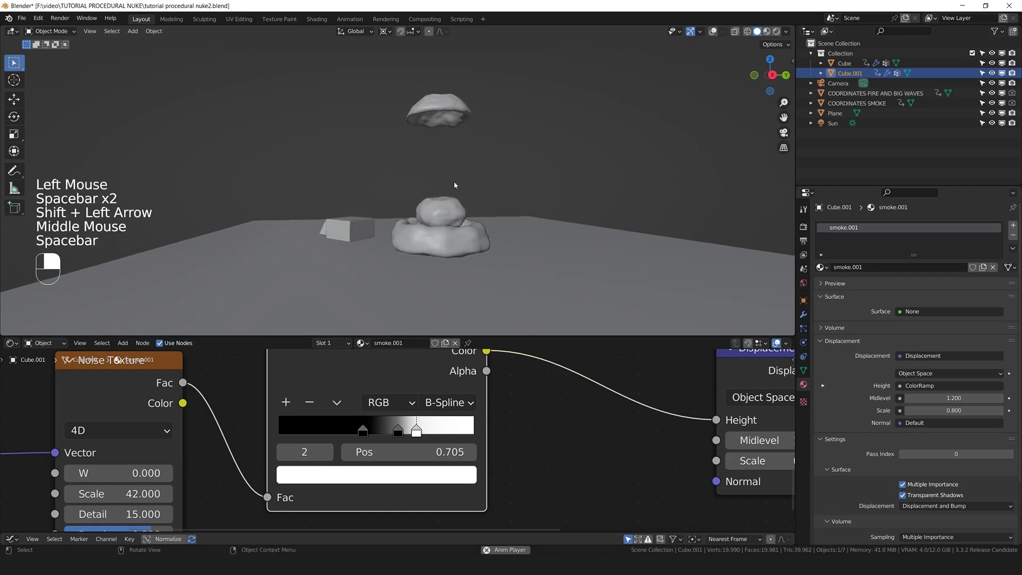
key(space)
key(shift+Left)
key(shift+Down)
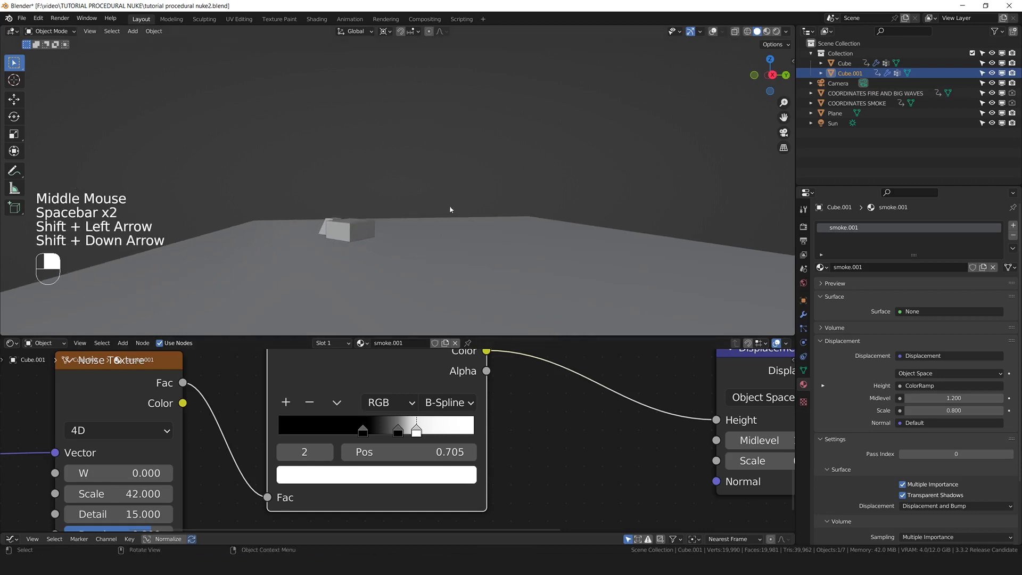
key(space)
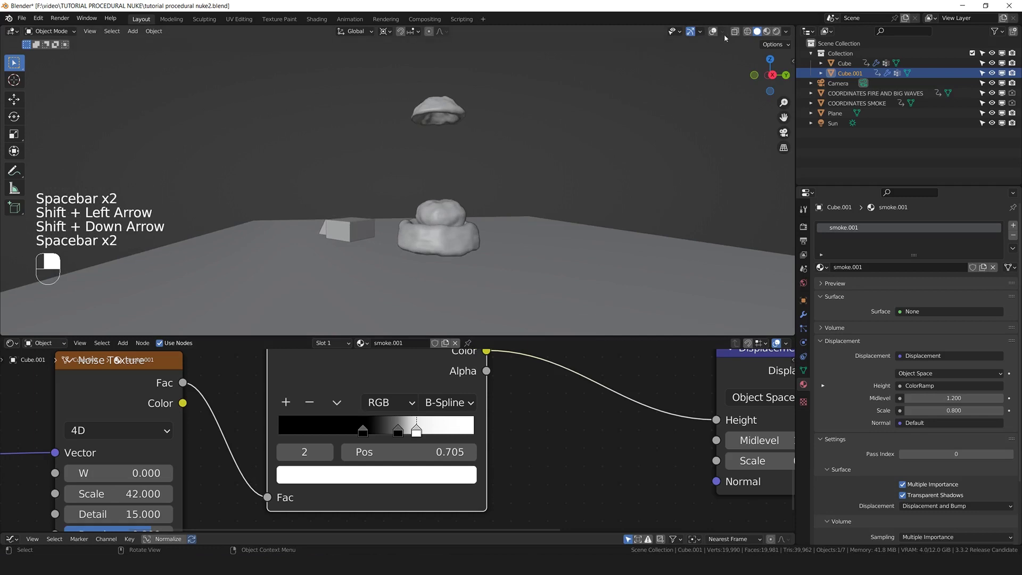
Step: Show the viewport overlays and set the ring's origin to its center of mass by volume
click(717, 34)
middle_drag(449, 194, 449, 140)
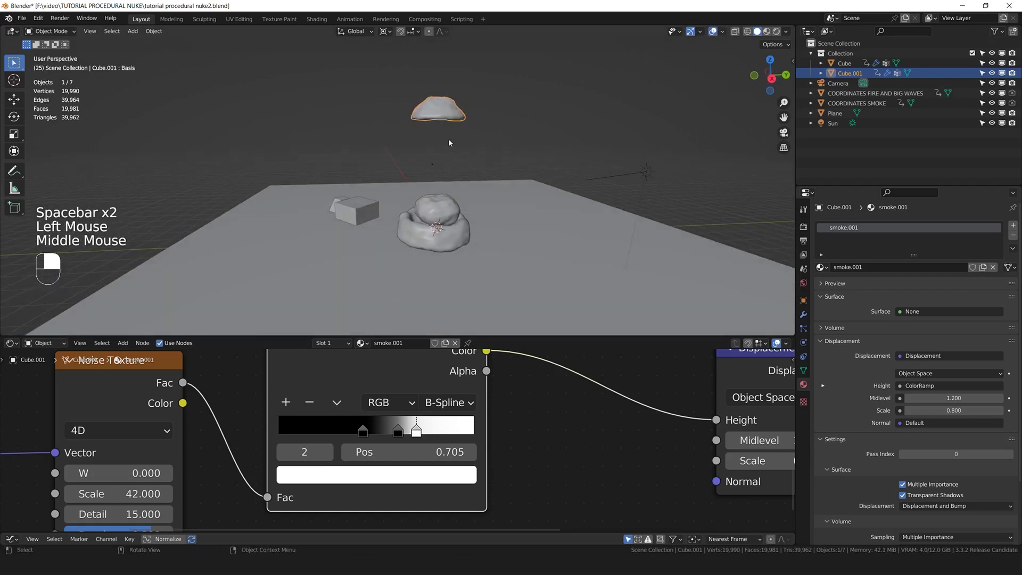
key(r)
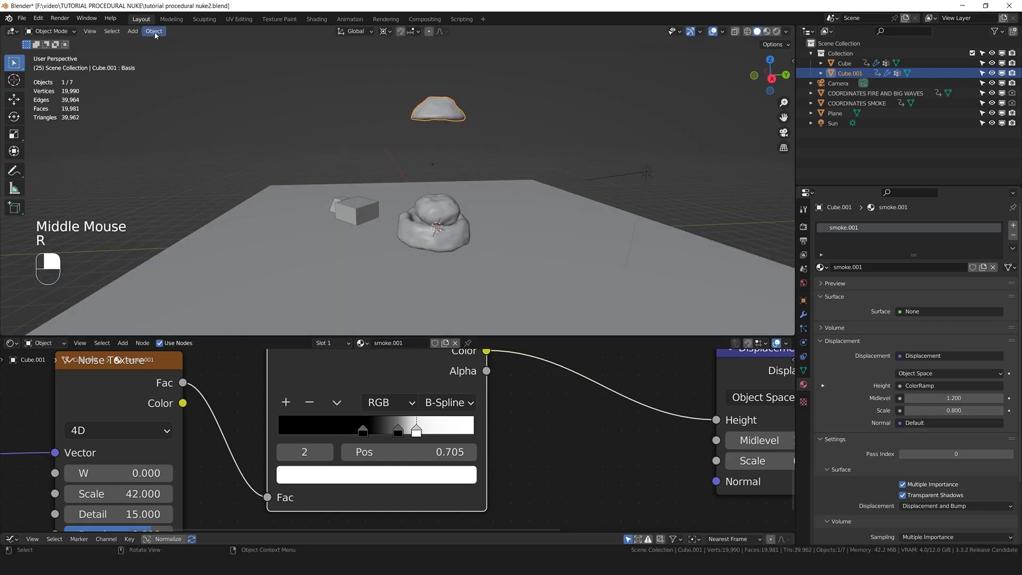
click(154, 32)
mouse_move(173, 53)
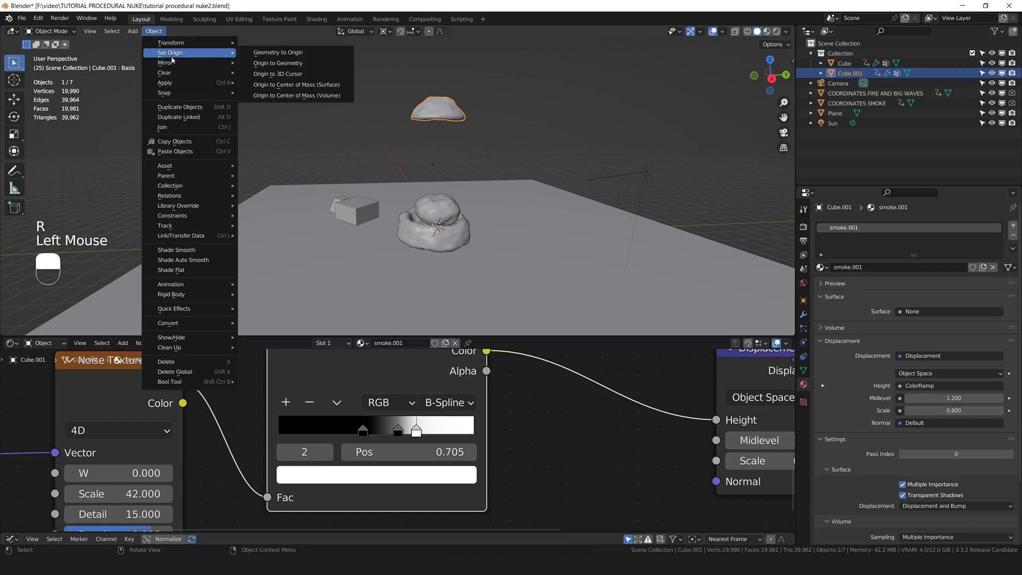
click(307, 96)
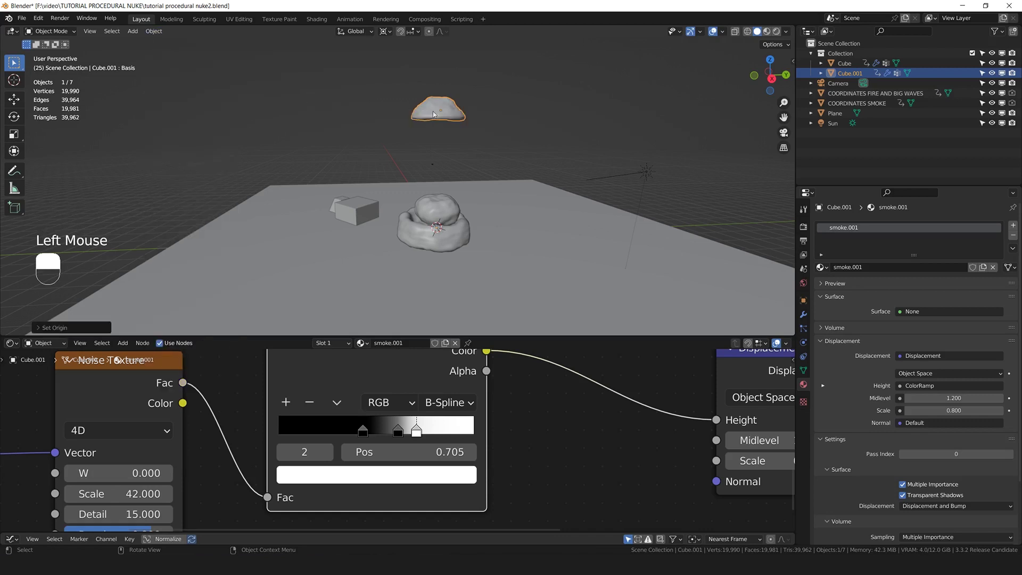
Step: Replay the animation from the start to check the ring's growth around its new origin, and examine its shape close up at frame 66
scroll(444, 156, up, 2)
key(shift+Left)
key(space)
key(space)
key(shift+Left)
key(space)
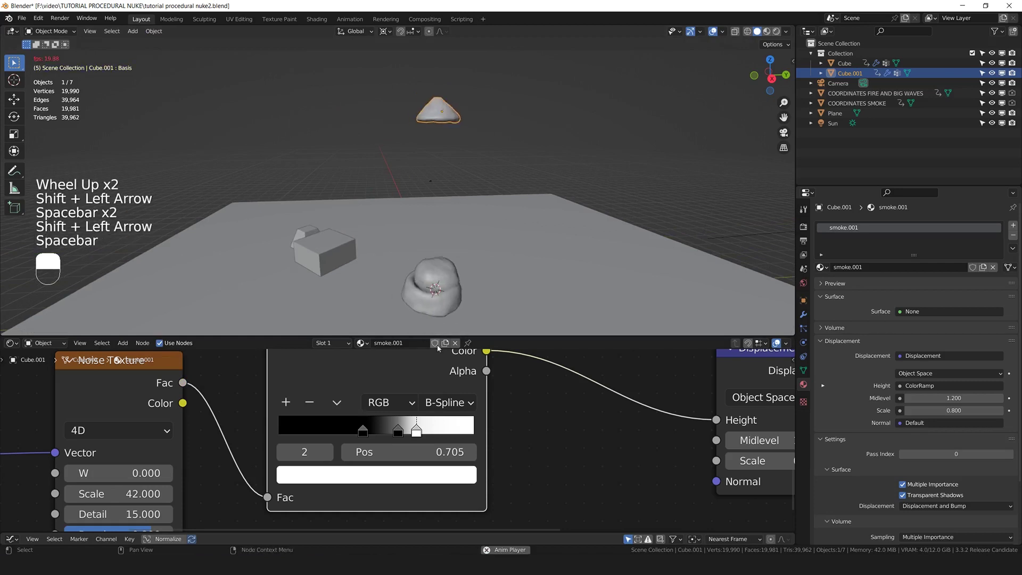
middle_drag(477, 230, 456, 205)
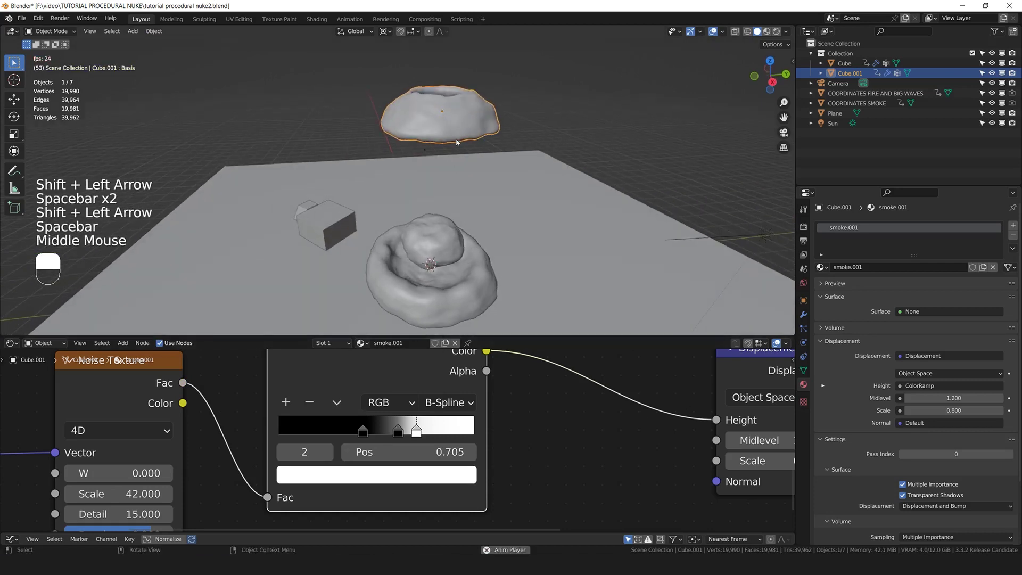
middle_drag(456, 141, 471, 160)
key(space)
middle_drag(463, 139, 482, 152)
scroll(473, 133, up, 2)
middle_drag(458, 110, 787, 309)
scroll(509, 113, up, 3)
scroll(519, 103, down, 2)
scroll(786, 309, up, 1)
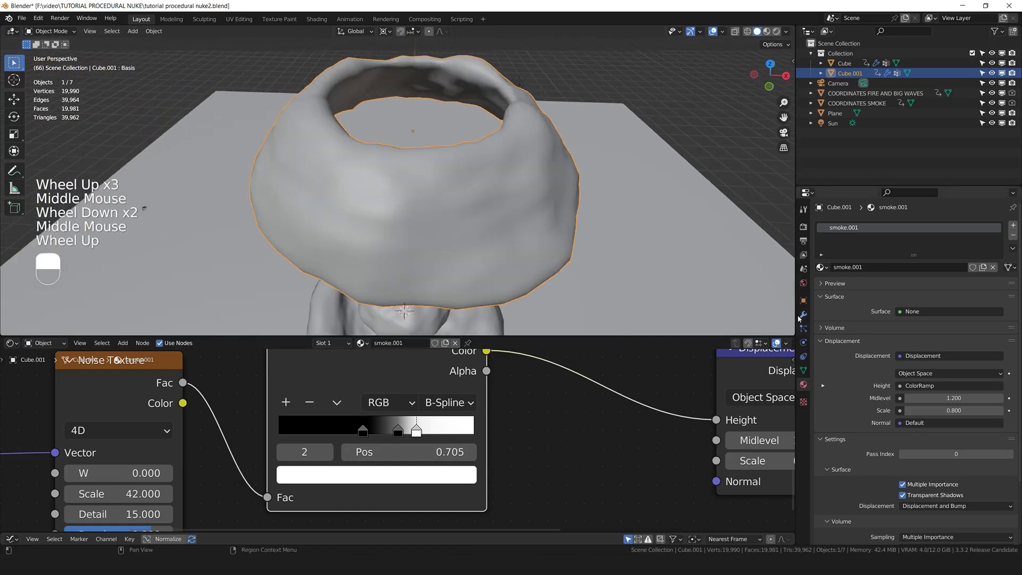
Step: Set the strength of the smoke ring's Displace modifier to 1.600
click(802, 315)
drag(946, 392, 929, 393)
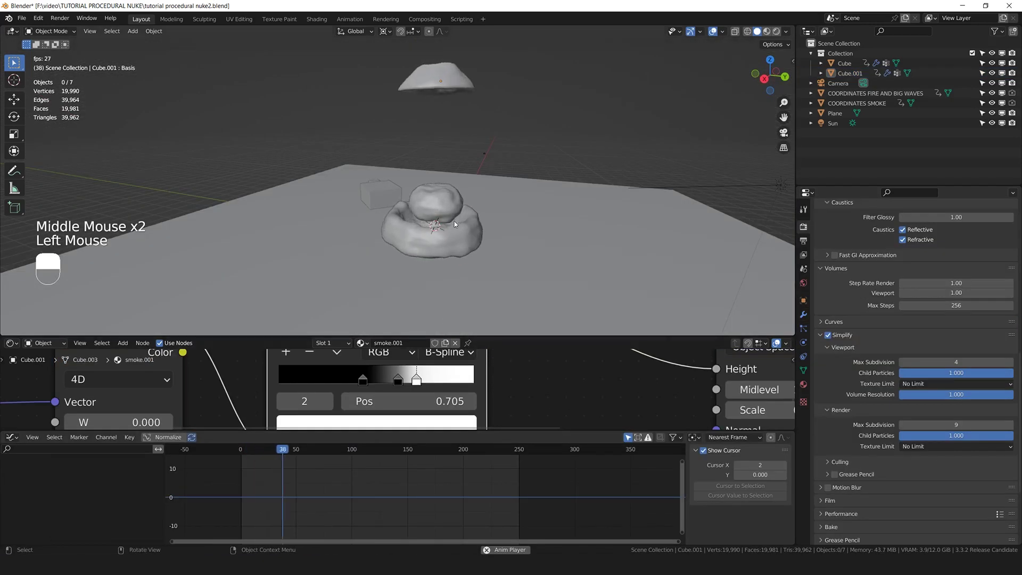
middle_drag(454, 221, 457, 202)
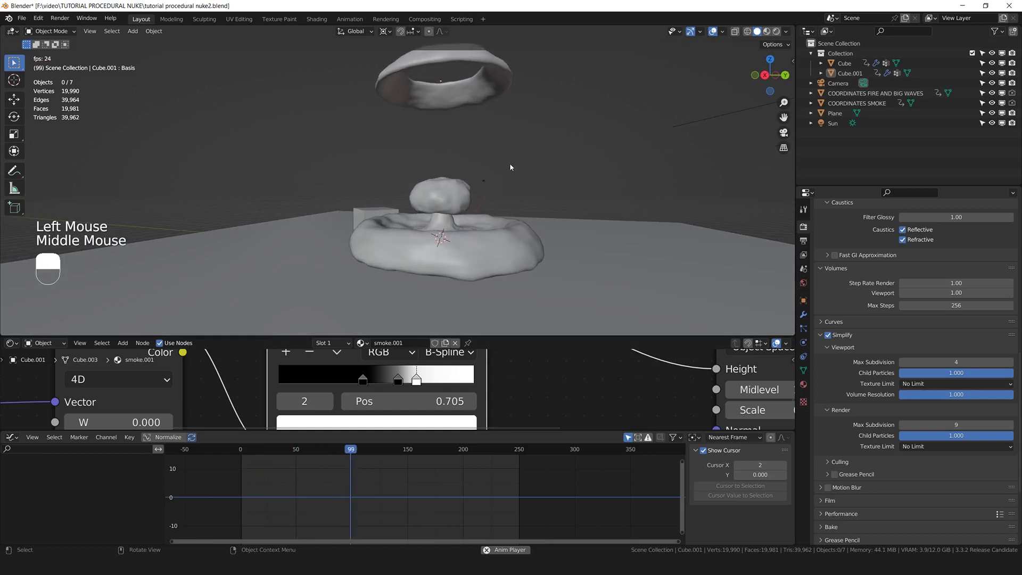
Step: Play the animation from several angles to check how the ring and explosion grow over time
middle_drag(520, 155, 520, 155)
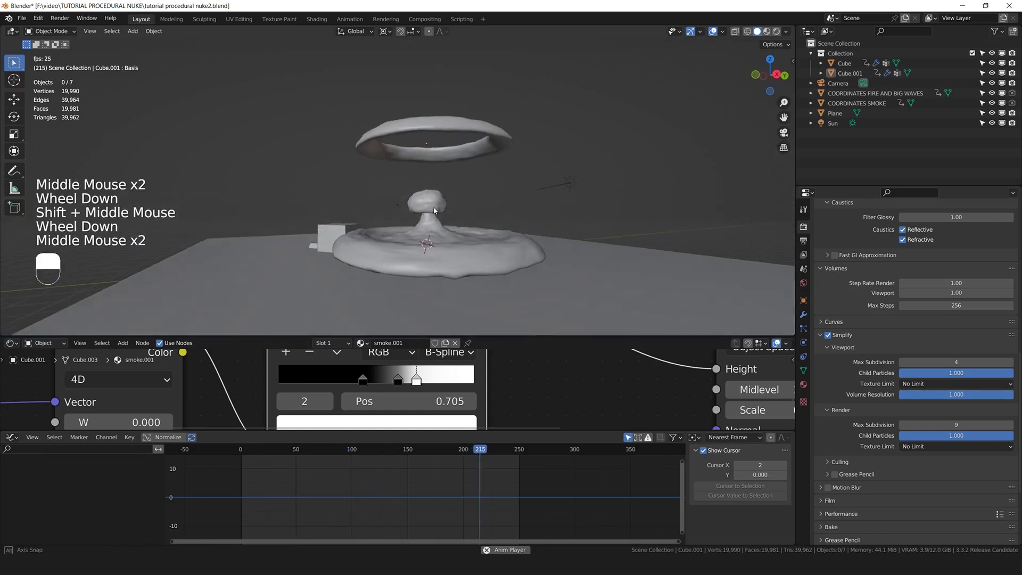
scroll(372, 205, up, 1)
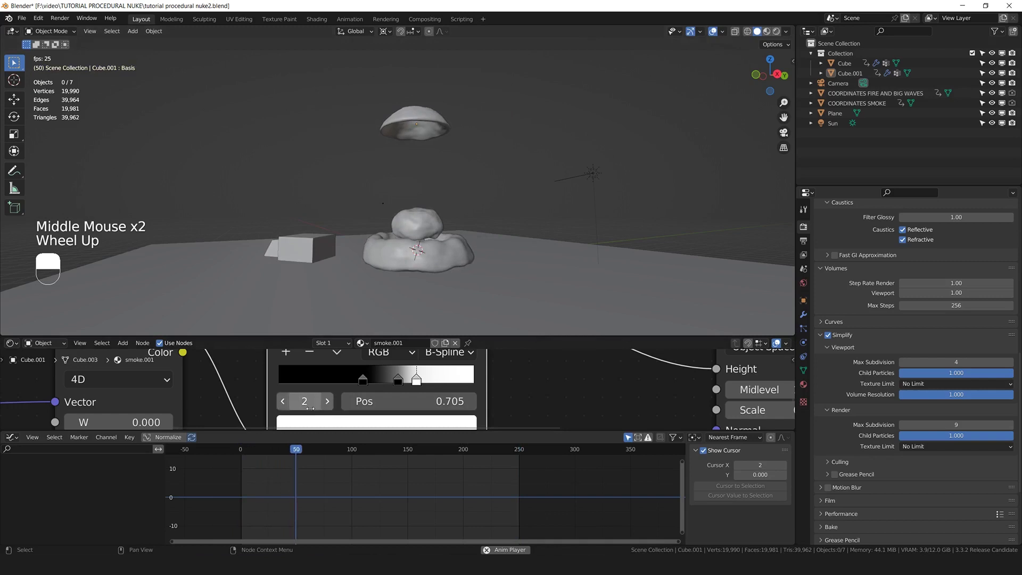
click(420, 257)
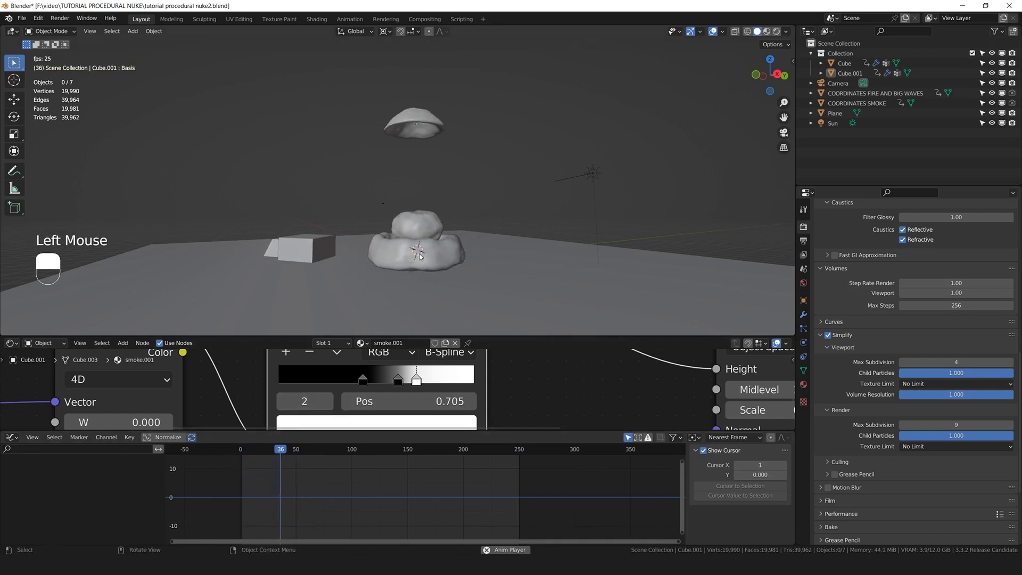
click(421, 258)
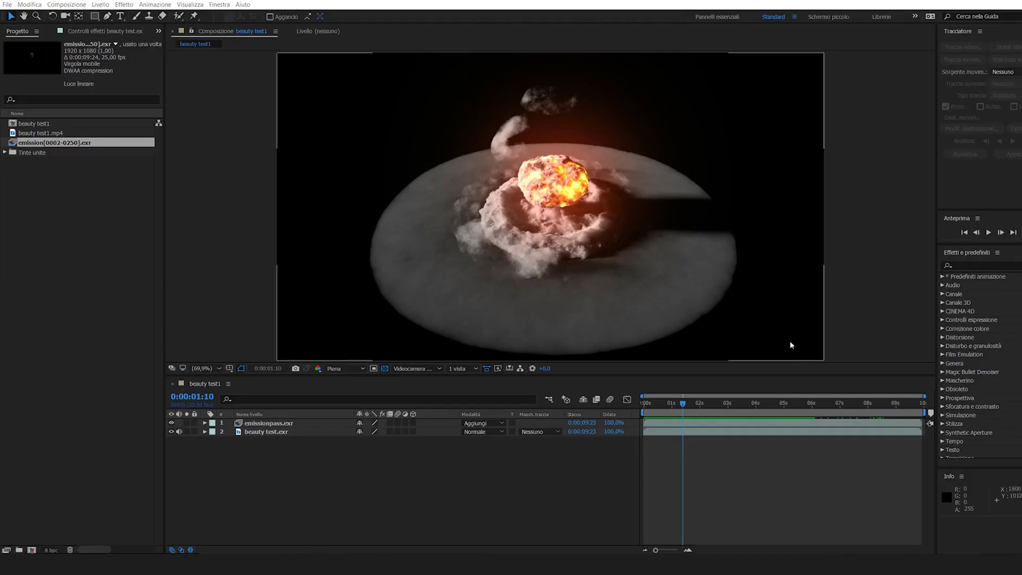
Step: In After Effects, add a light orange 1920 × 1080 solid above the beauty test1 layers and set its blending mode to Aggiungi (Add)
right_click(381, 459)
mouse_move(464, 463)
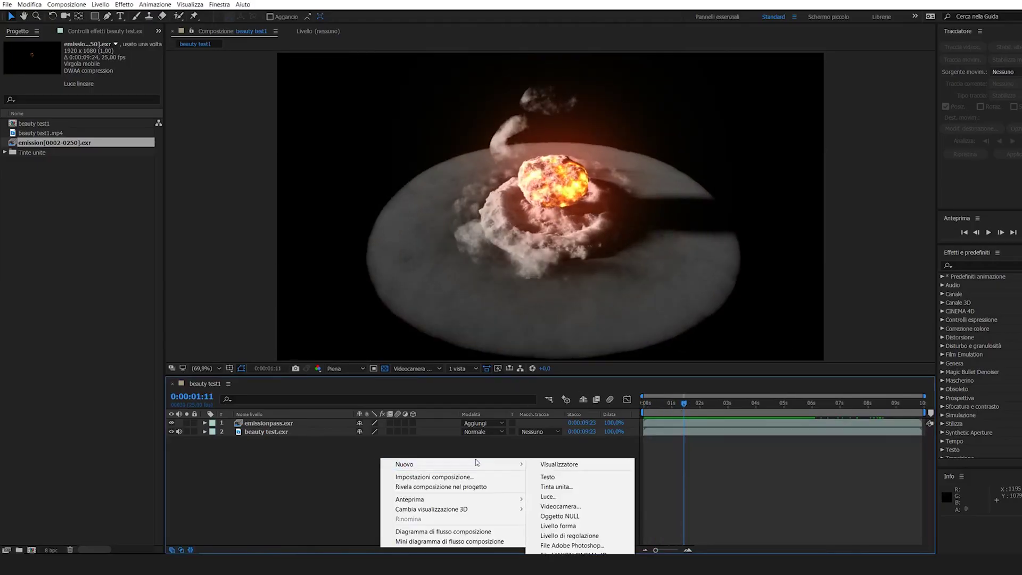
click(557, 486)
click(112, 179)
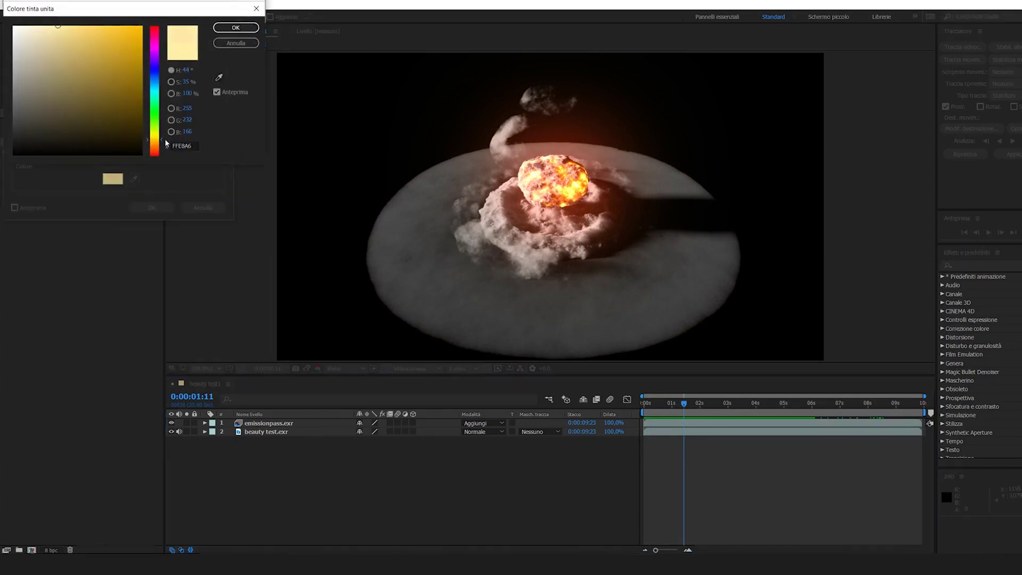
drag(57, 33, 55, 19)
click(223, 29)
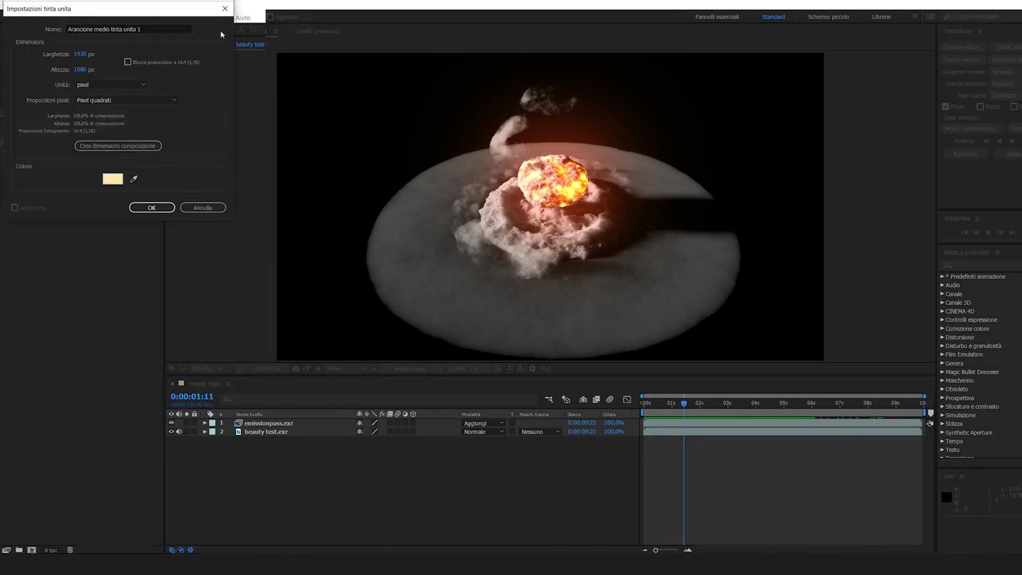
click(152, 207)
click(490, 425)
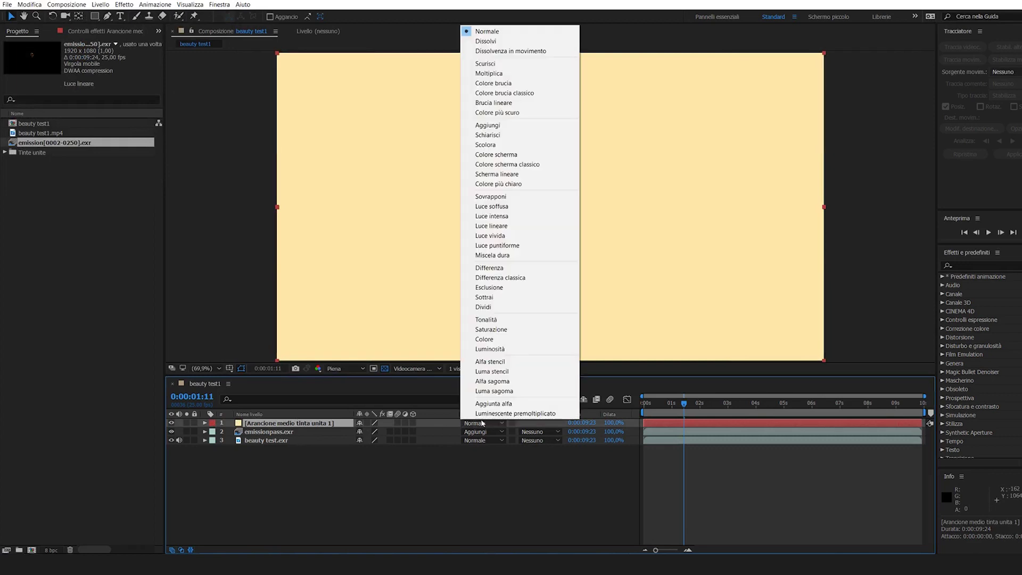
click(498, 129)
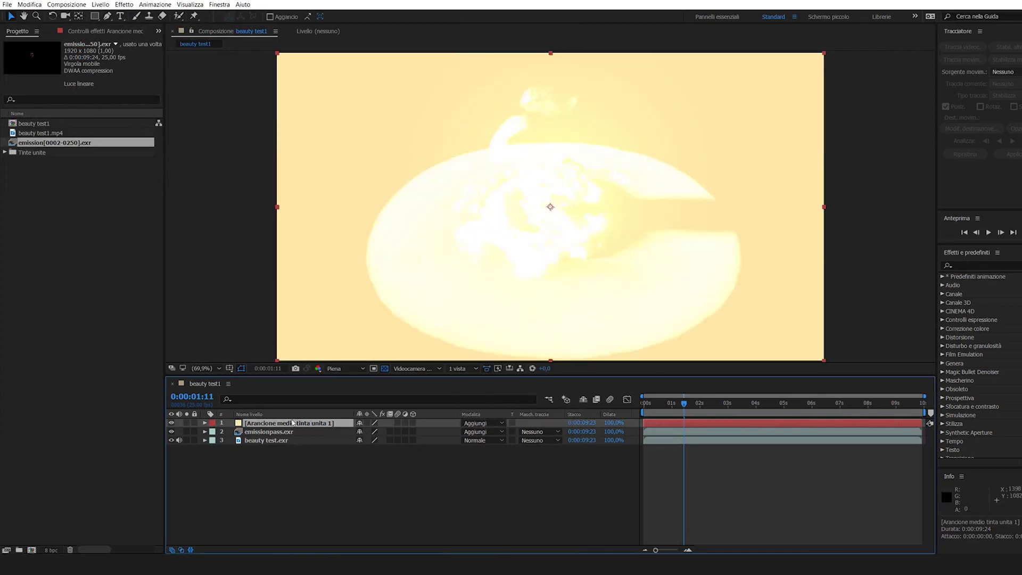
Step: Keyframe the orange solid's opacity at 0% on the first frame and at 100% at 0:00:00:09
key(t)
drag(364, 432, 384, 417)
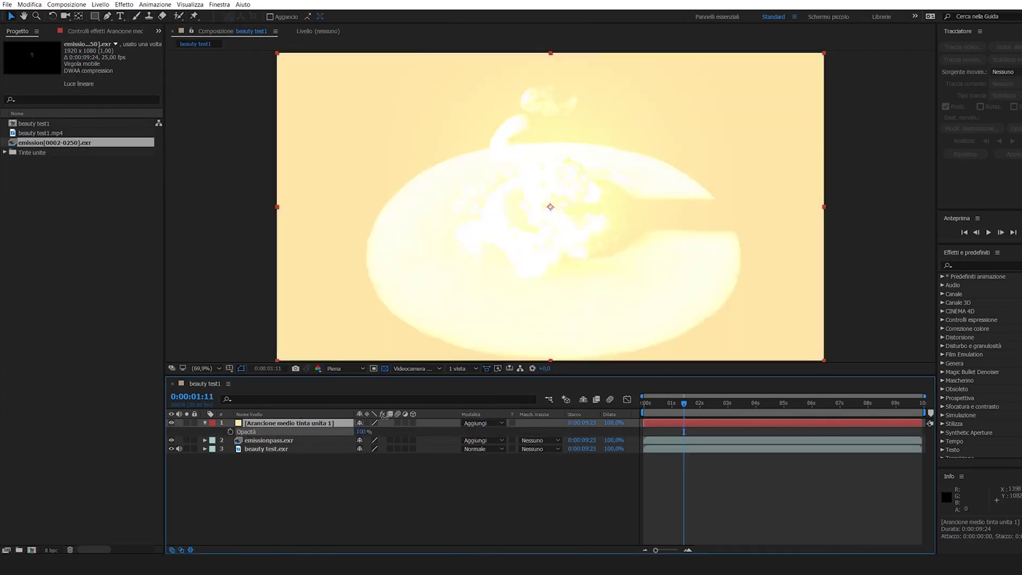
key(space)
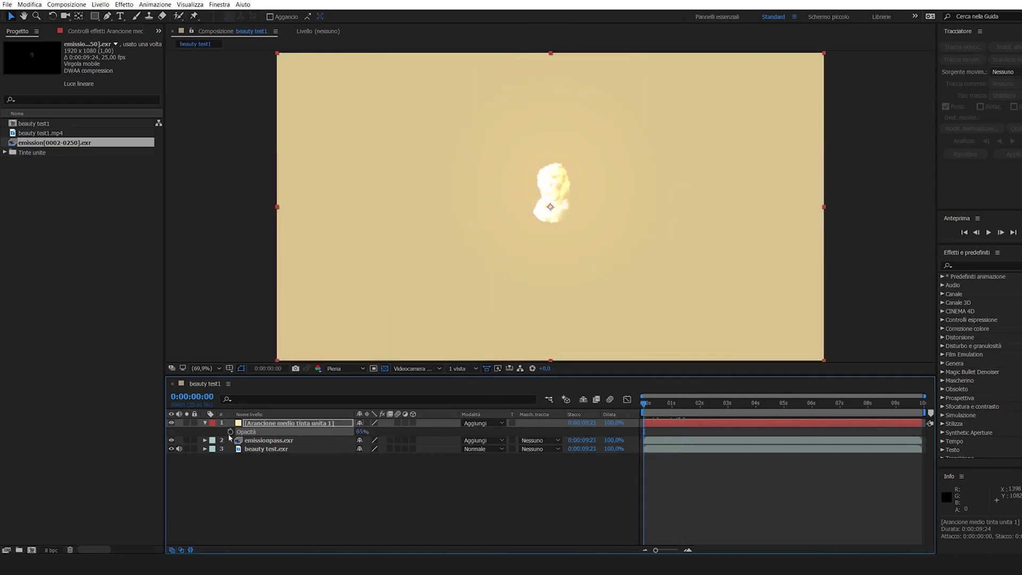
key(space)
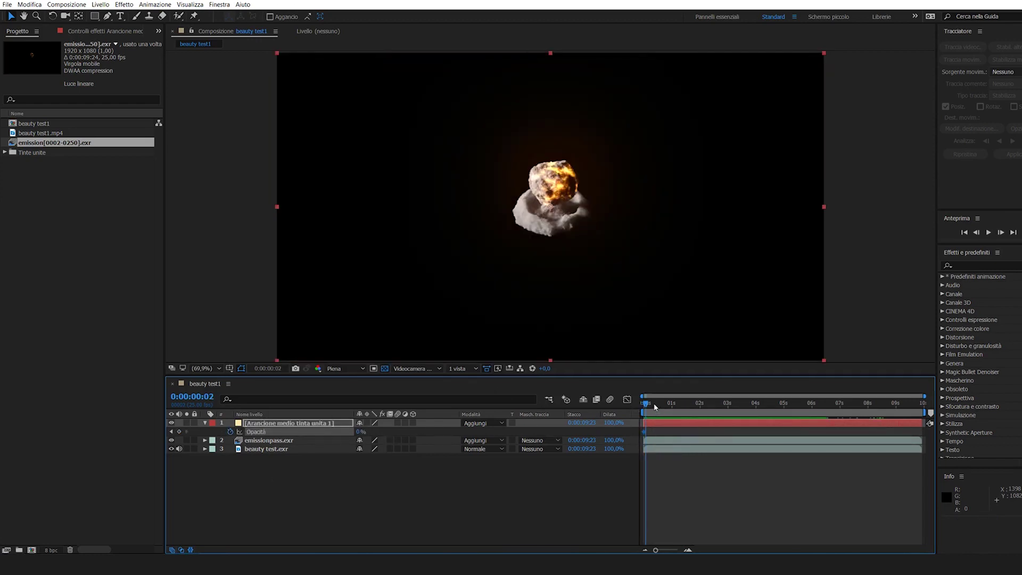
click(654, 404)
key(space)
key(space)
drag(361, 431, 547, 403)
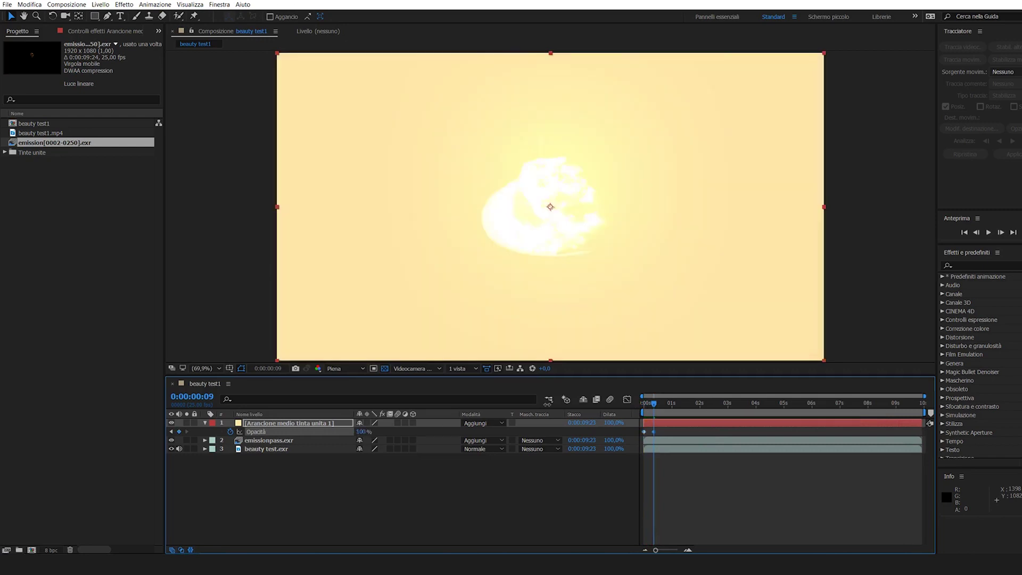
Step: Keyframe the solid's opacity at 0% at 0:00:07:19, move the 100% keyframe earlier to 0:00:00:05, and preview the flash
drag(654, 404, 860, 406)
drag(363, 431, 243, 368)
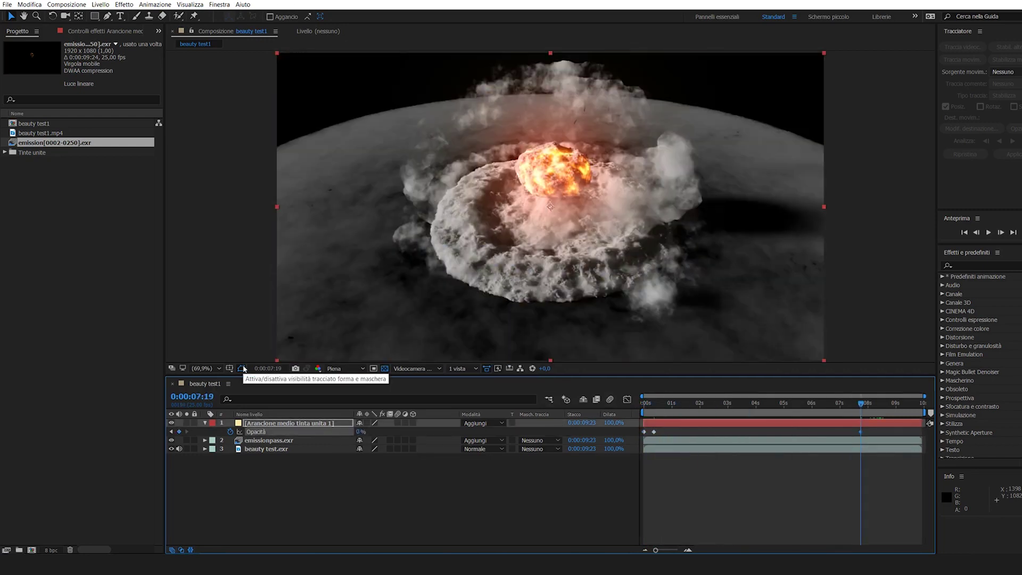
drag(646, 404, 689, 452)
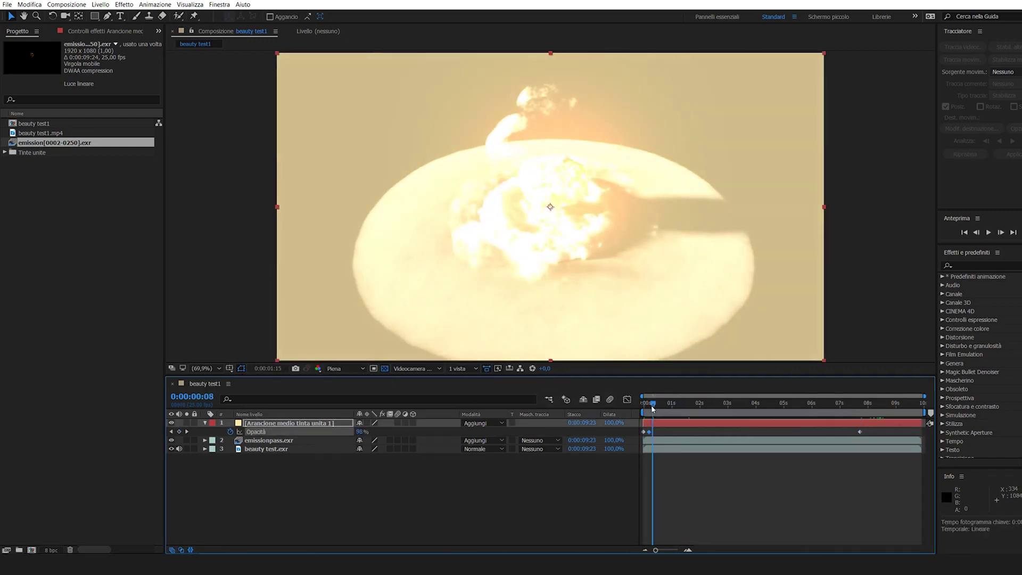
key(space)
Step: Try intensifying the flash with a duplicate of the orange solid, lower its opacity at 0:00:00:05, and delete the duplicate
key(space)
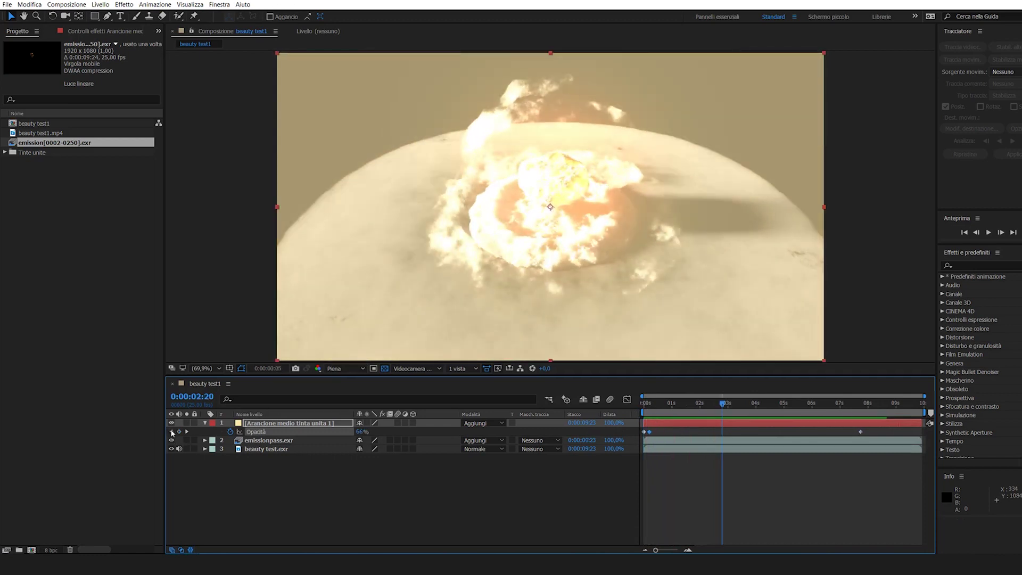
click(172, 431)
click(296, 423)
key(ctrl+d)
click(643, 403)
key(space)
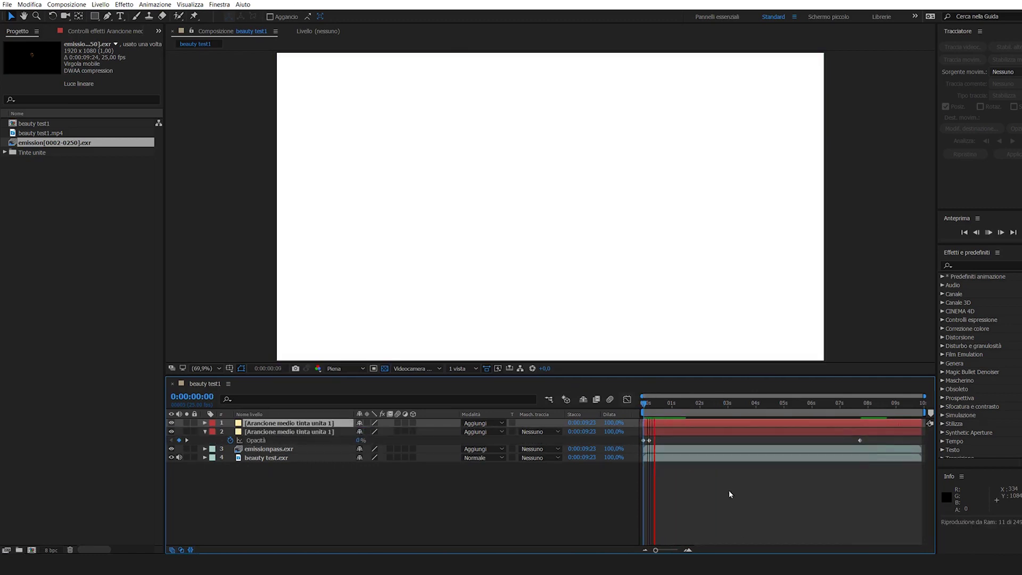
key(space)
key(t)
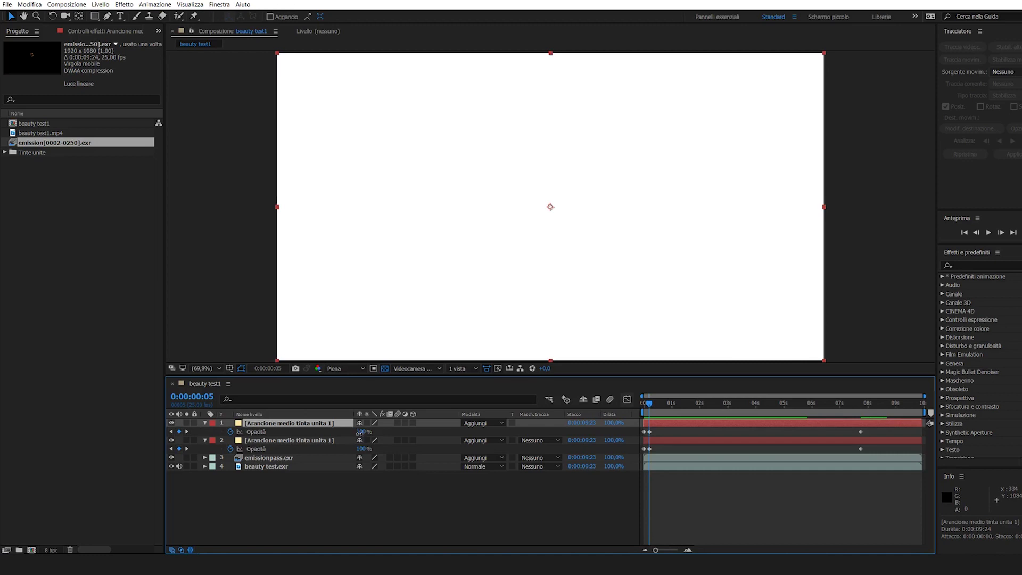
drag(360, 432, 312, 440)
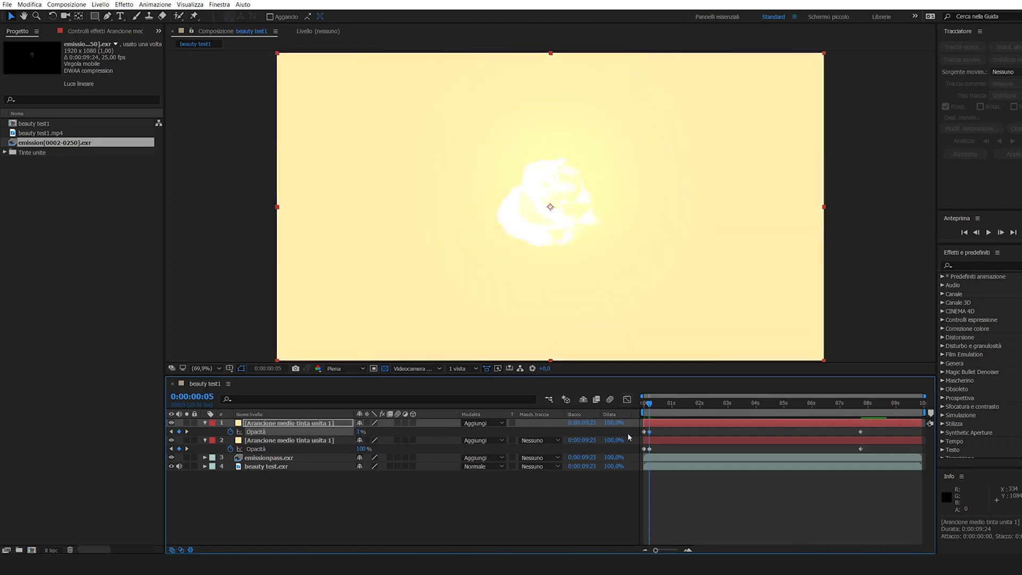
key(Delete)
Step: Preview the flash from the start and open the solid's opacity curve in an enlarged Graph Editor
click(643, 405)
key(space)
key(space)
click(627, 399)
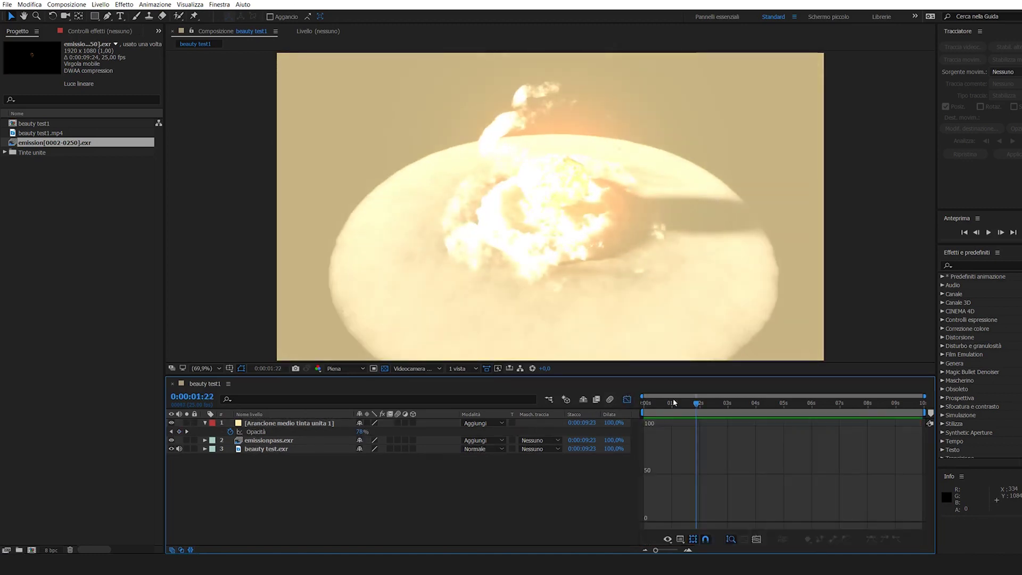
drag(671, 376, 673, 264)
click(271, 320)
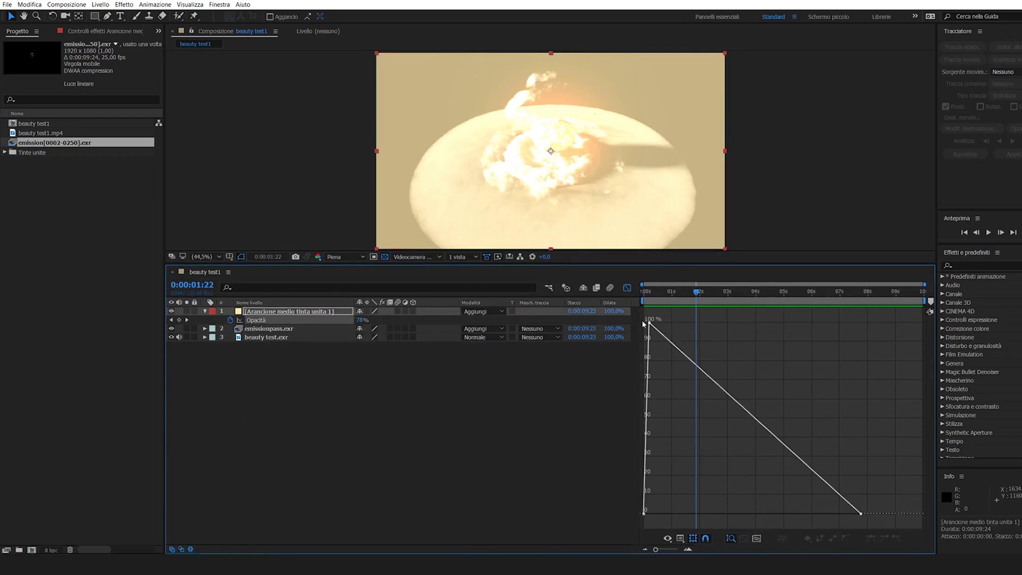
Step: Ease the peak and final opacity keyframes and pull their handles so the curve drops steeply and tapers off slowly
right_click(860, 515)
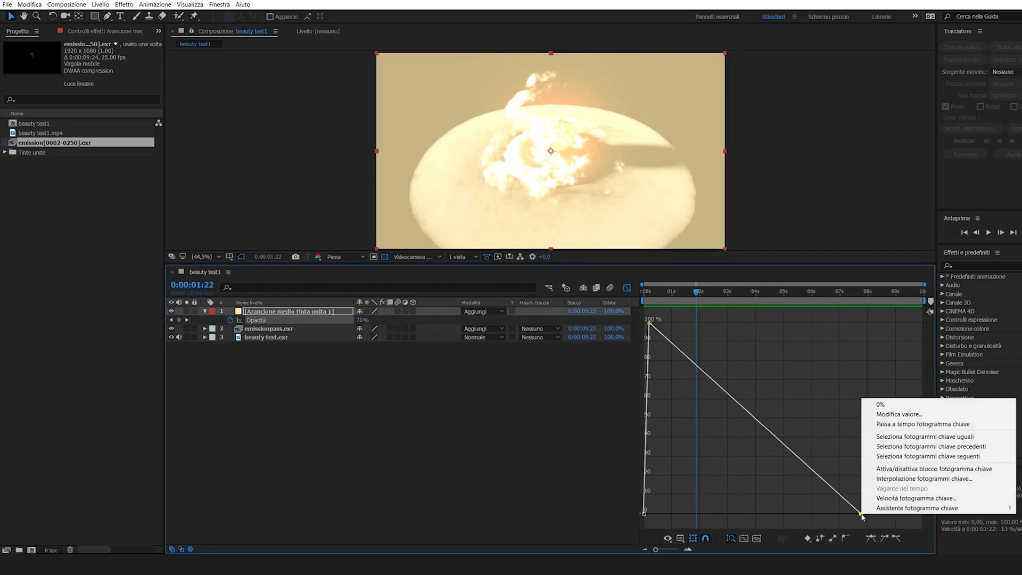
click(849, 544)
drag(826, 483, 732, 511)
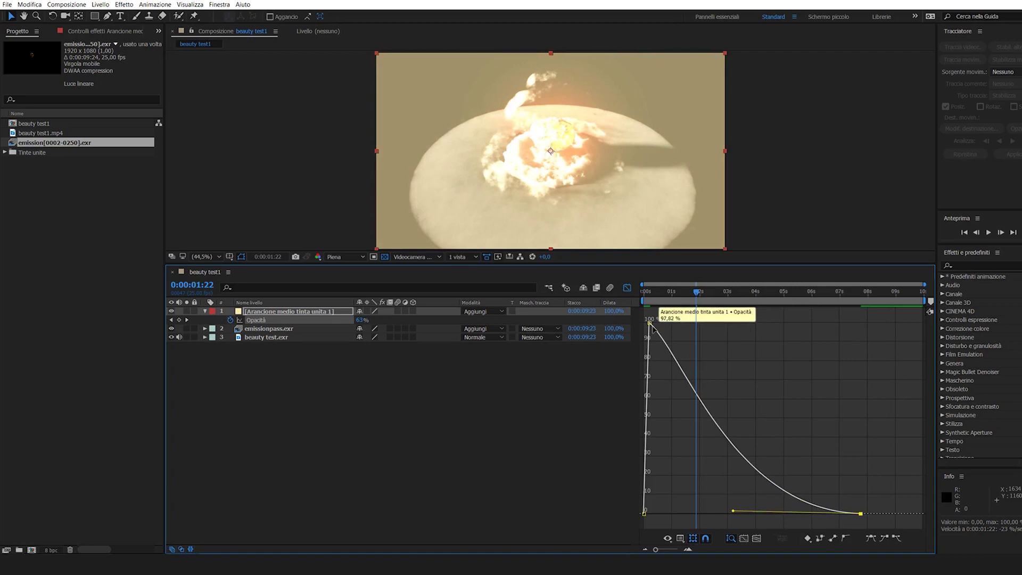
shift+click(649, 323)
click(846, 539)
drag(684, 323, 701, 451)
drag(825, 483, 724, 514)
Step: Preview the eased flash and move the final 0% opacity keyframe to just past 9 seconds
key(space)
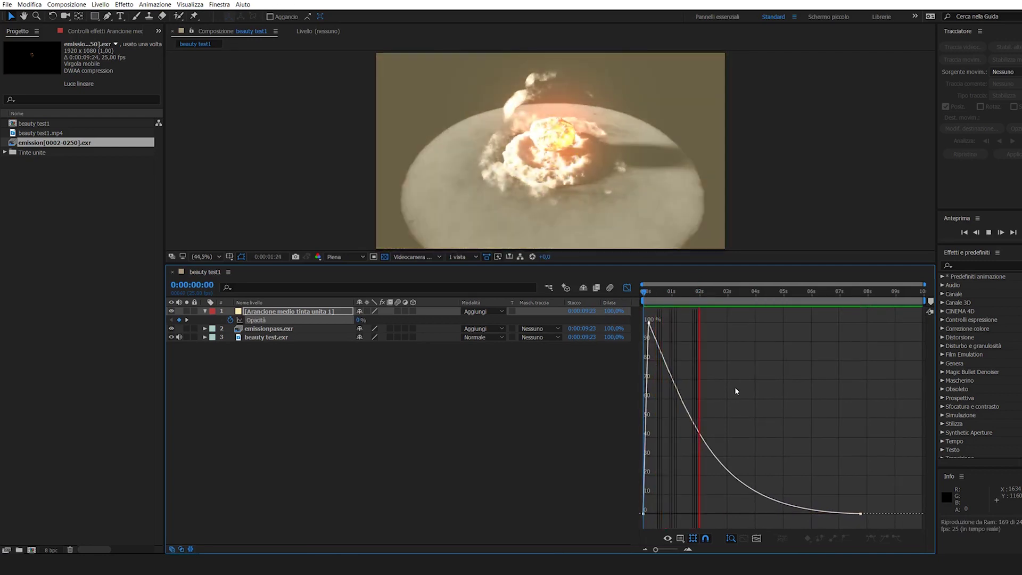
drag(861, 513, 902, 514)
key(space)
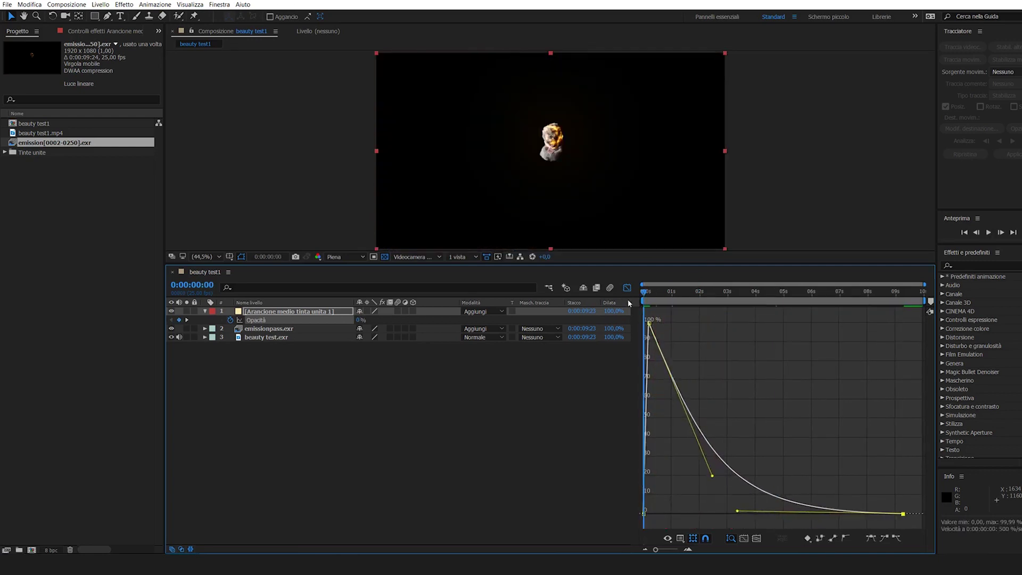